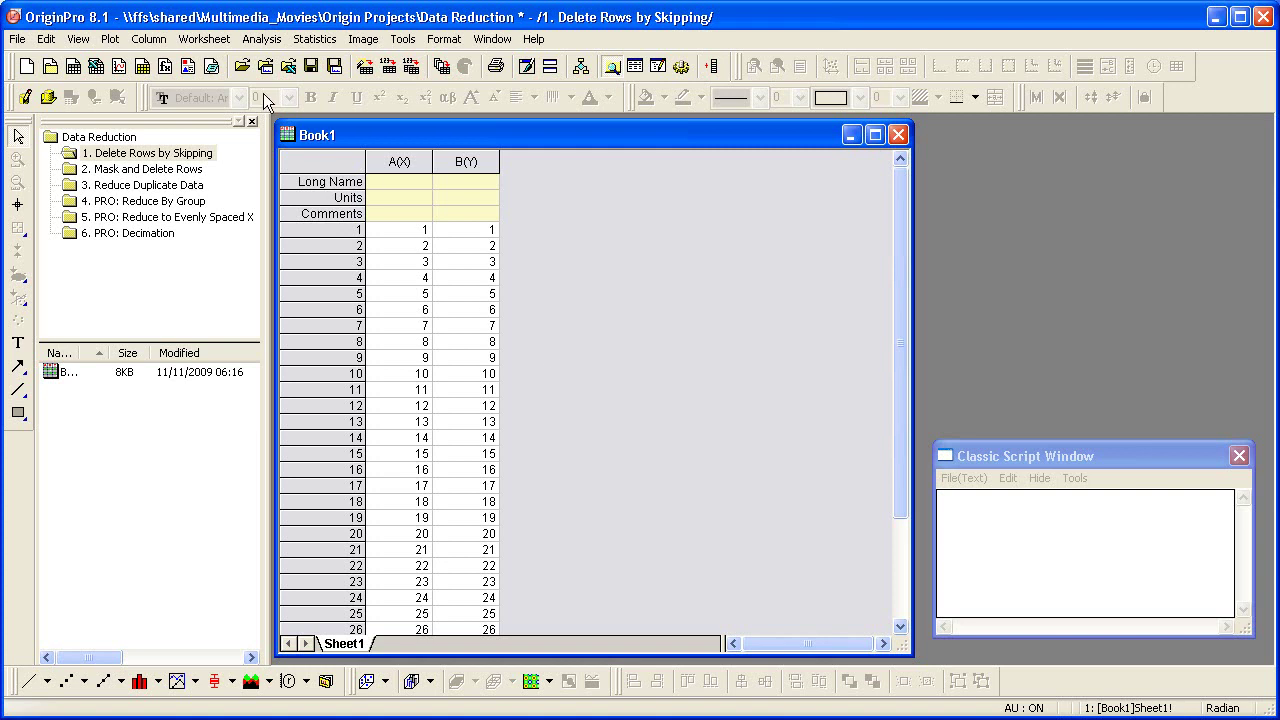
- Use Reduce Rows to delete every other row of Book1 from row 2, keeping odd values 1–31
left_click(203, 39)
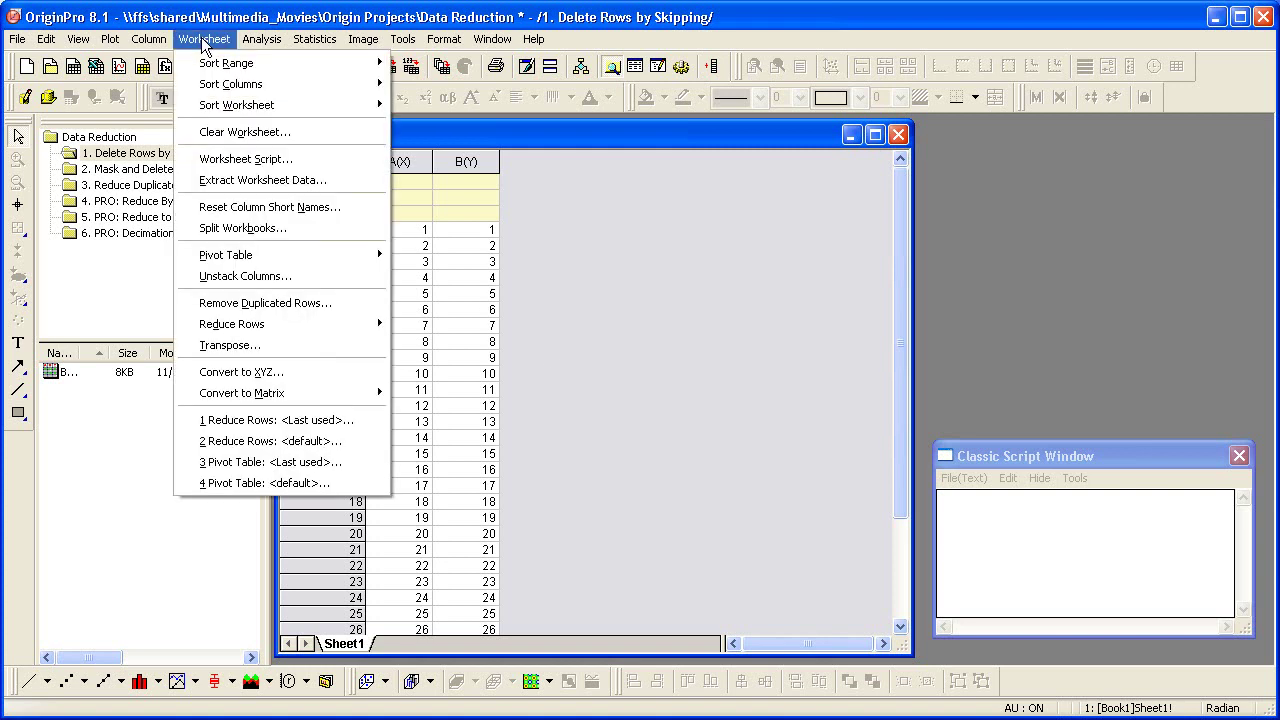
mouse_move(377, 328)
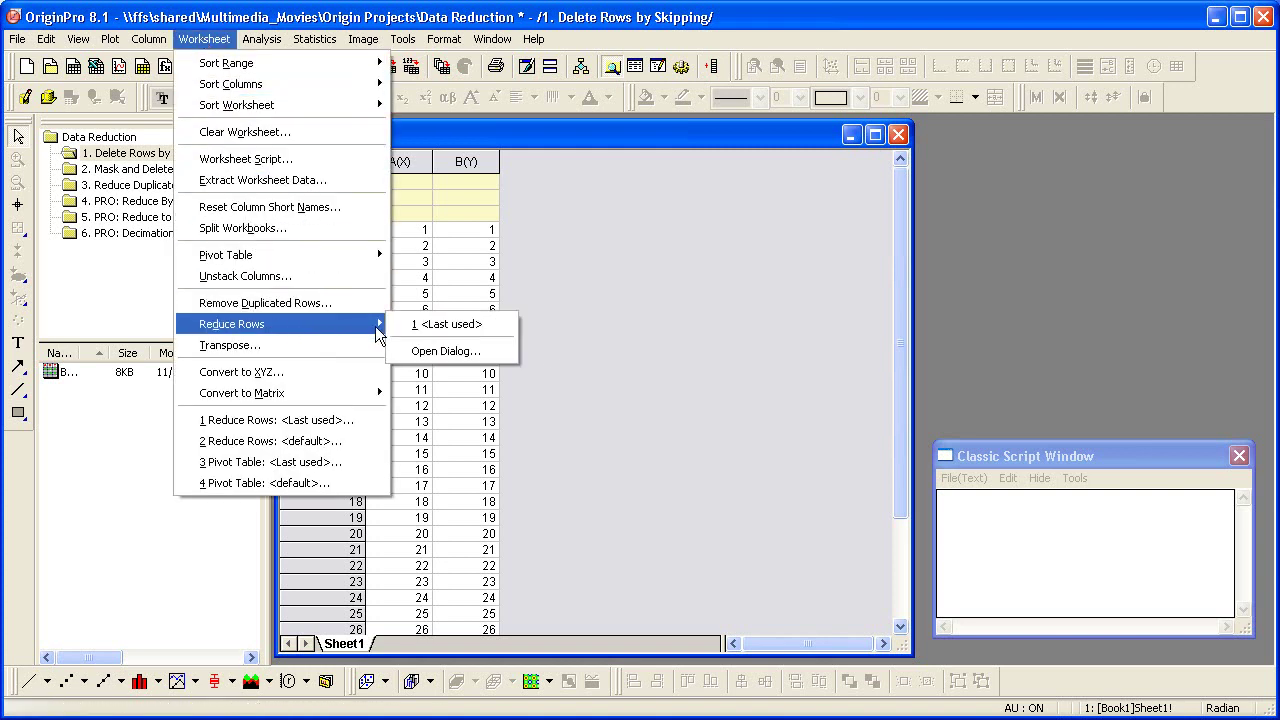
left_click(440, 351)
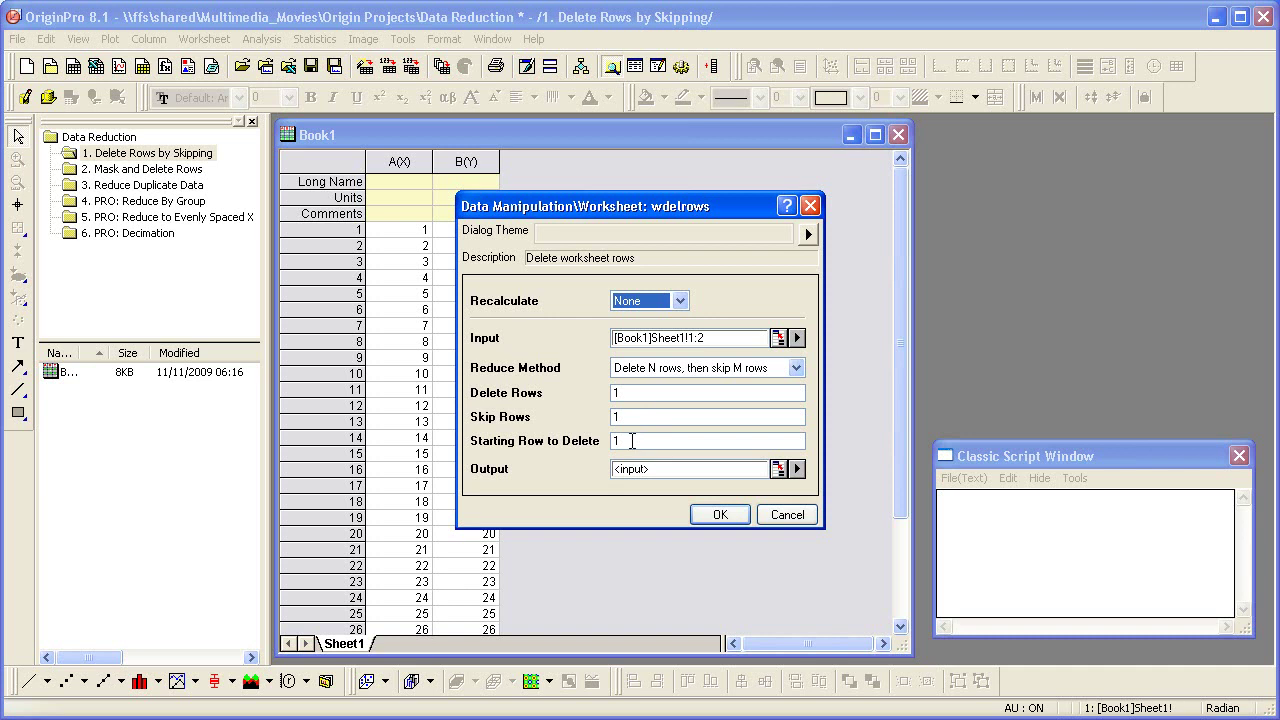
left_click(627, 441)
key("BackSpace")
type("2")
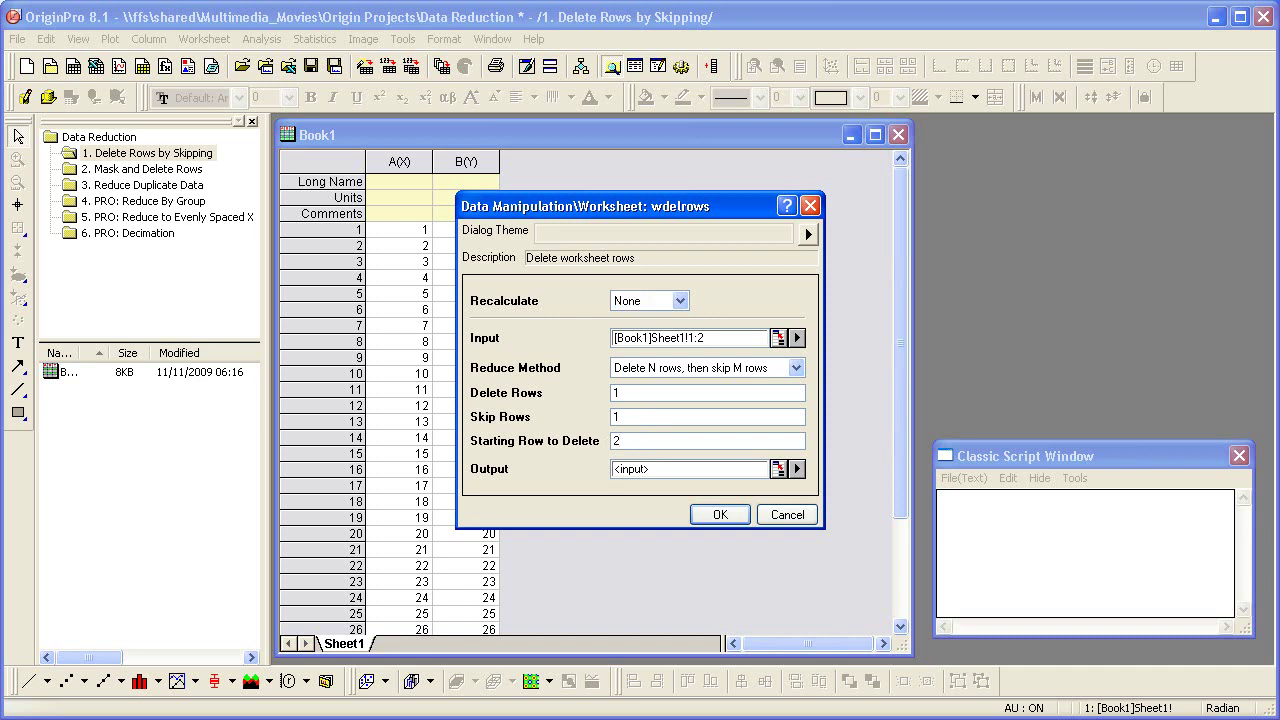
left_click(720, 514)
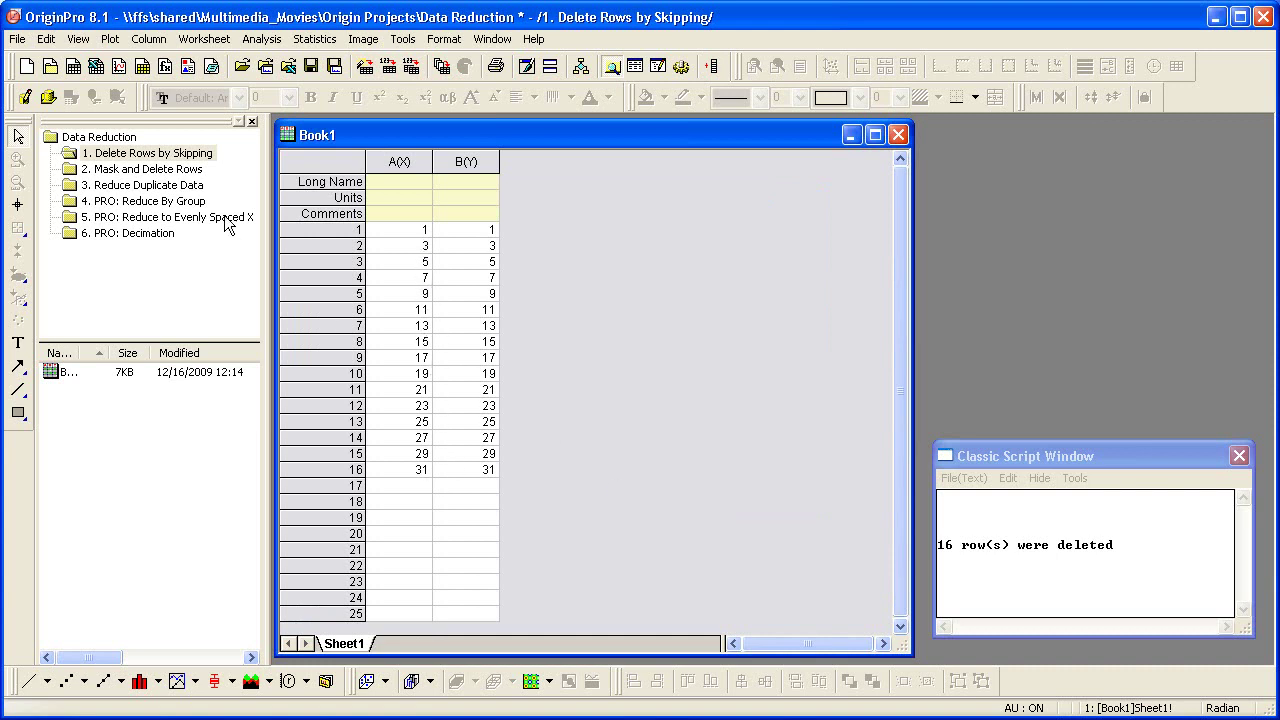
- In the Mask and Delete Rows folder, select Book2 cells A4, B5, B7, A9, A11, B11 and apply Mask
left_click(192, 169)
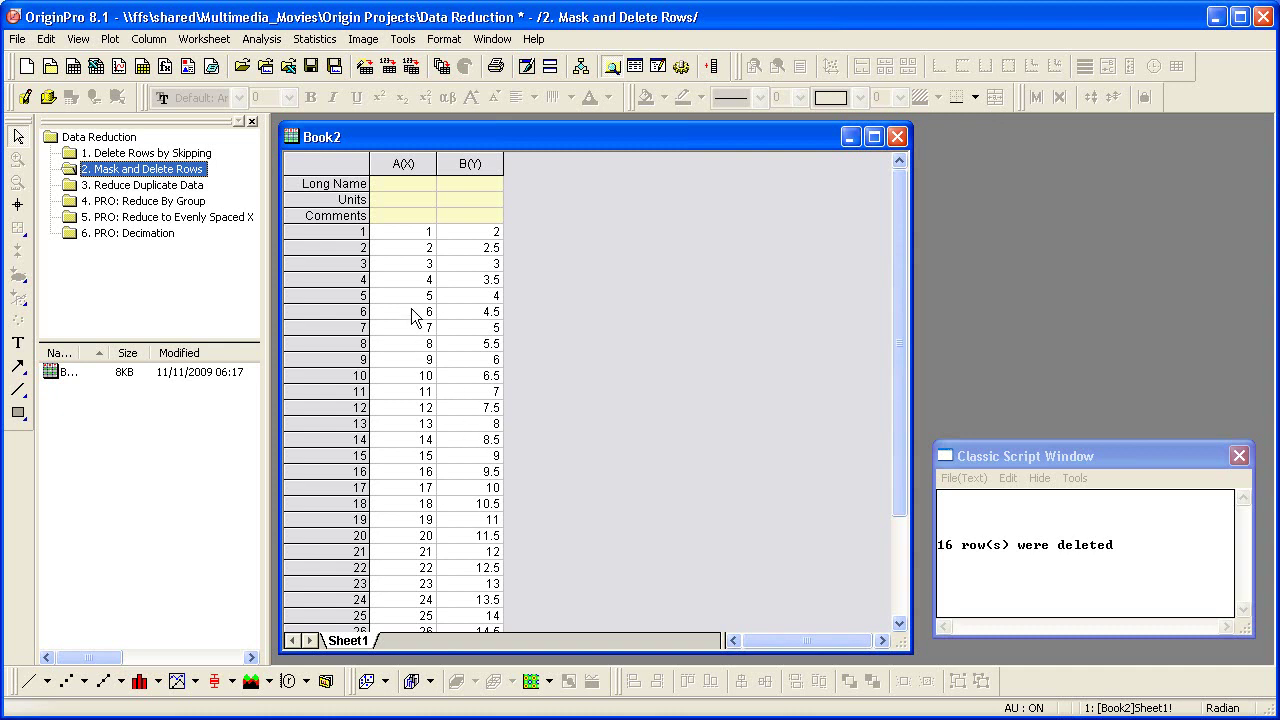
left_click(426, 280)
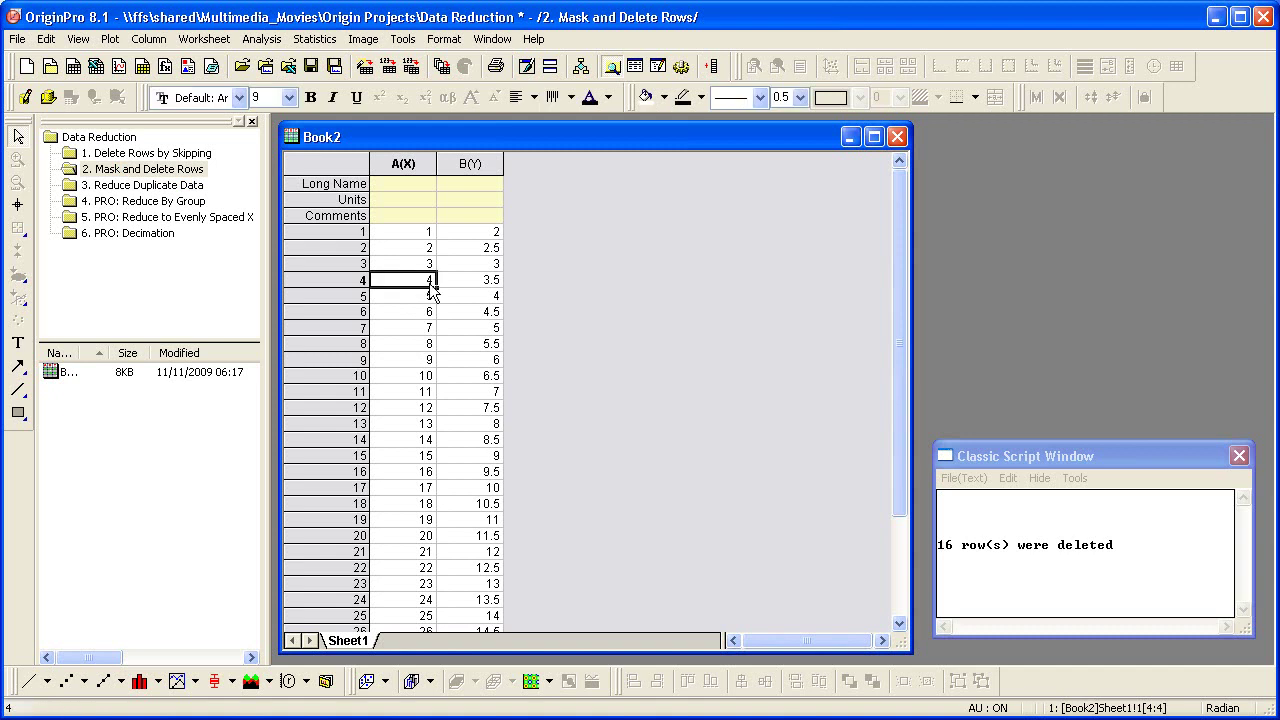
left_click(453, 295, "shift")
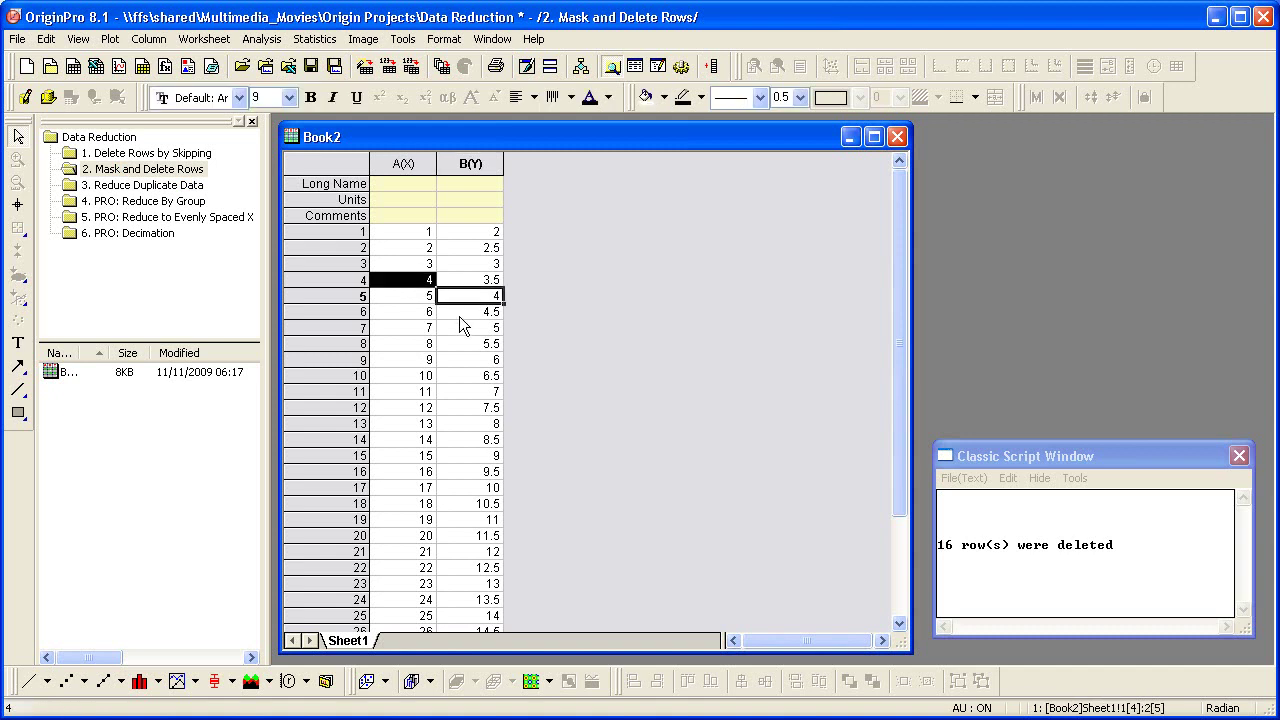
left_click(462, 327, "ctrl")
left_click(418, 364, "ctrl")
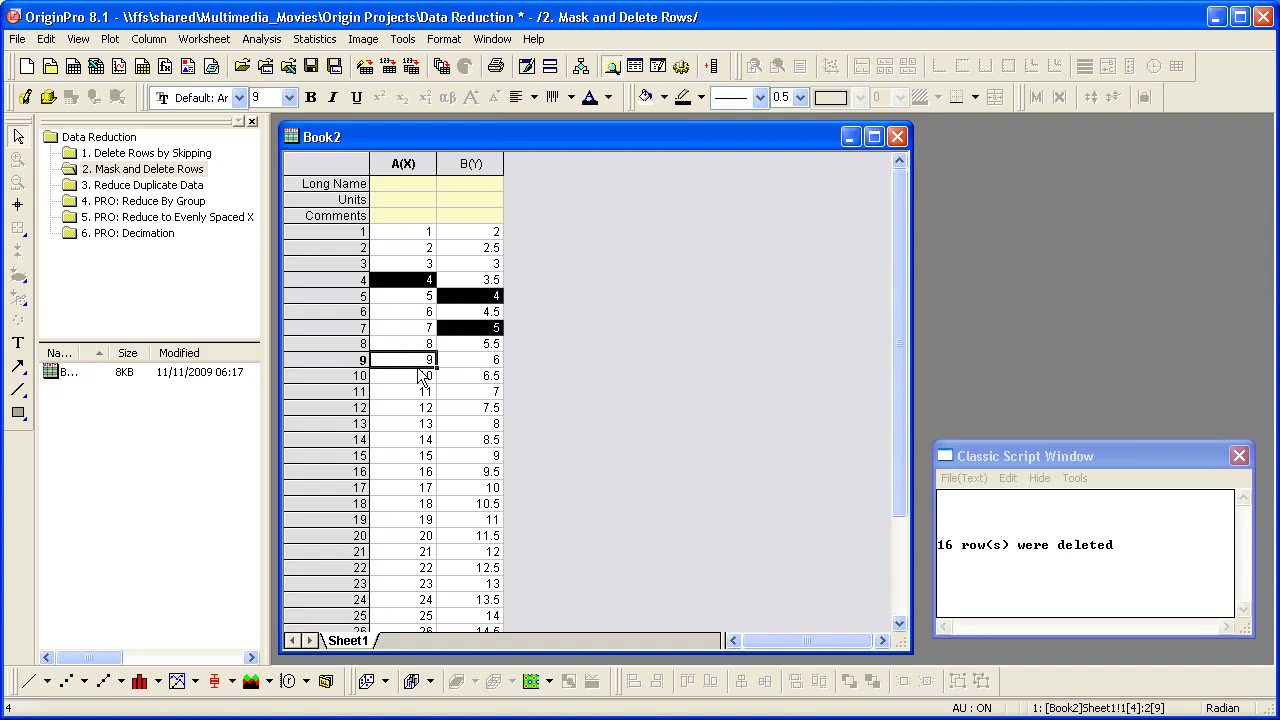
left_click(418, 392, "ctrl")
left_click(456, 389, "ctrl")
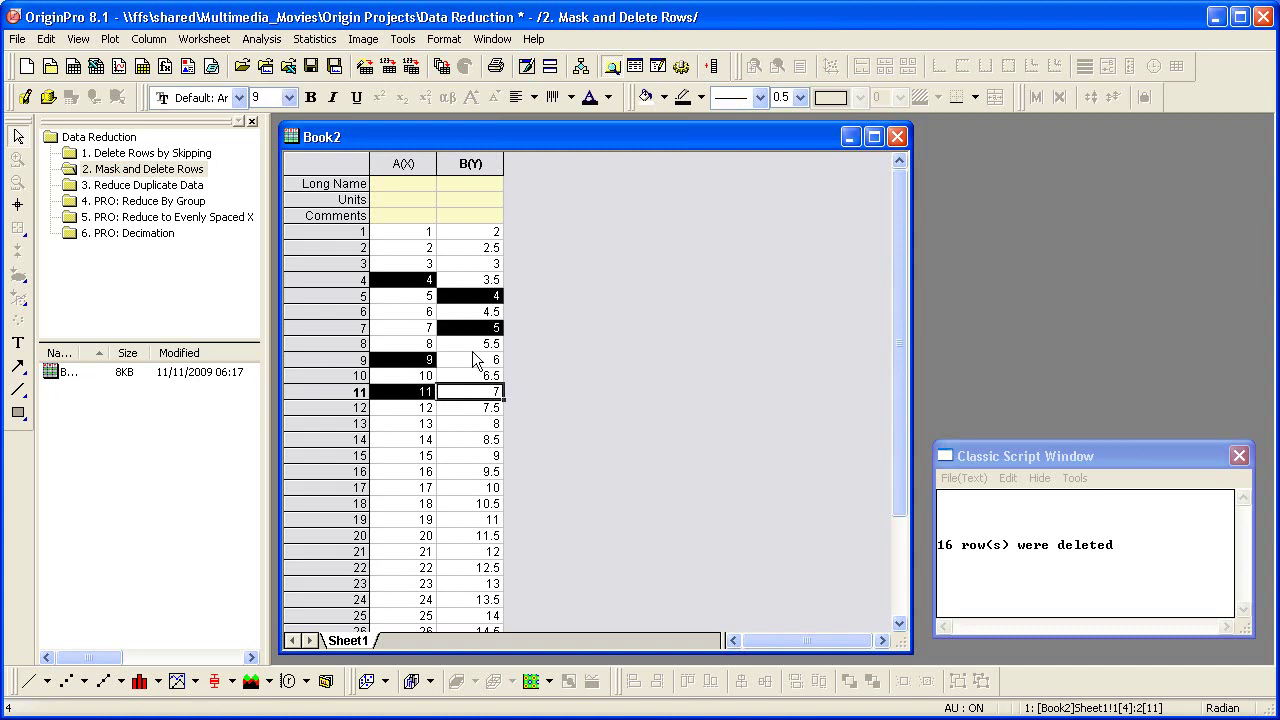
right_click(476, 296)
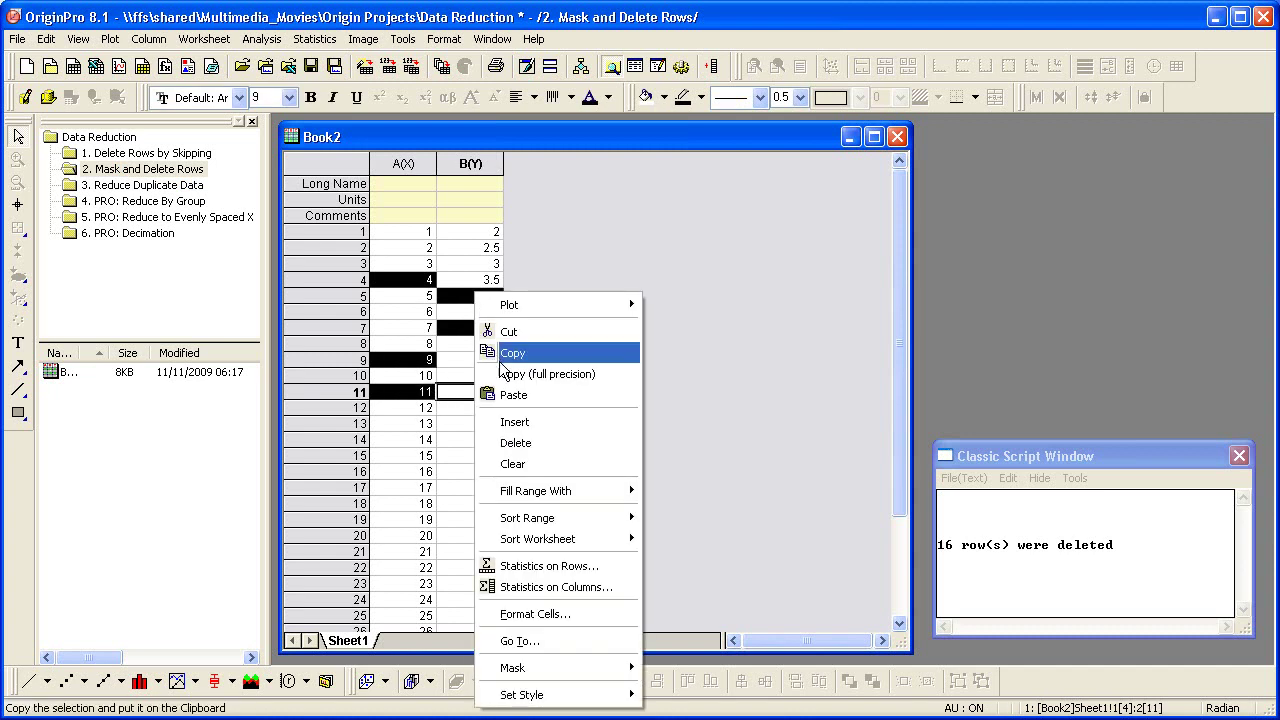
mouse_move(595, 662)
left_click(676, 662)
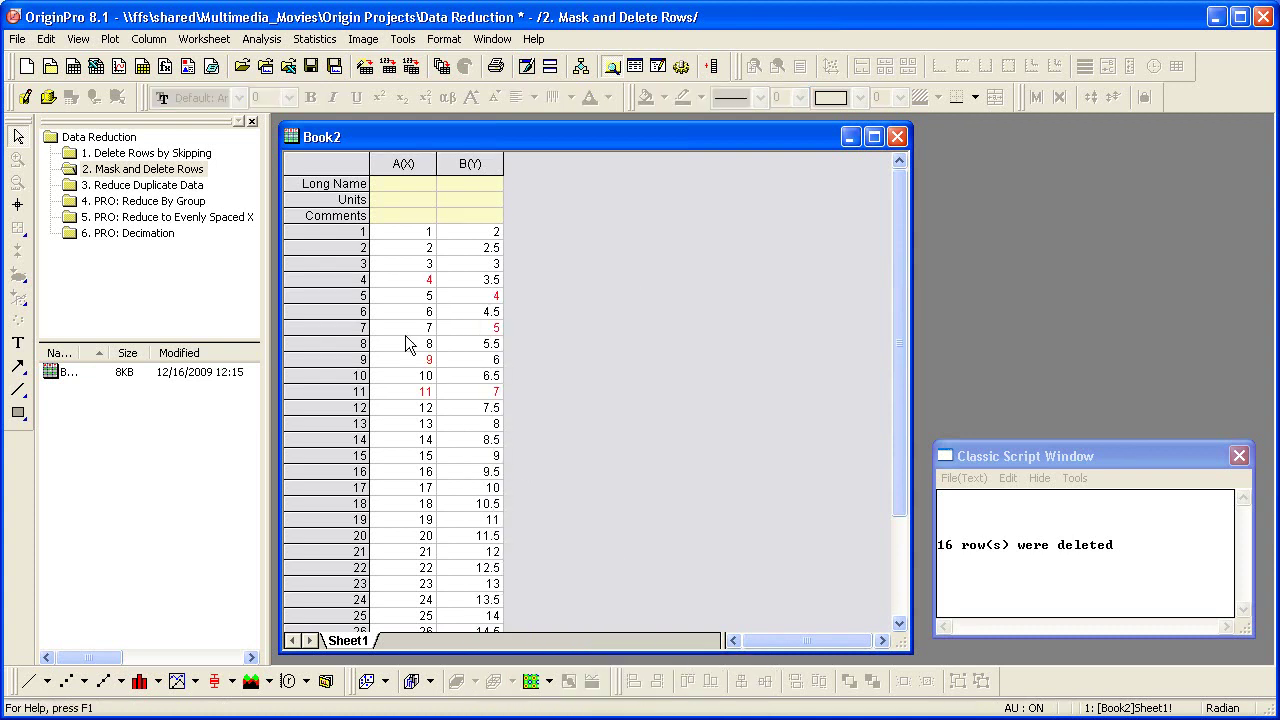
- Run Reduce Rows on Book2 with the 'Delete rows with masked values' method
left_click(190, 38)
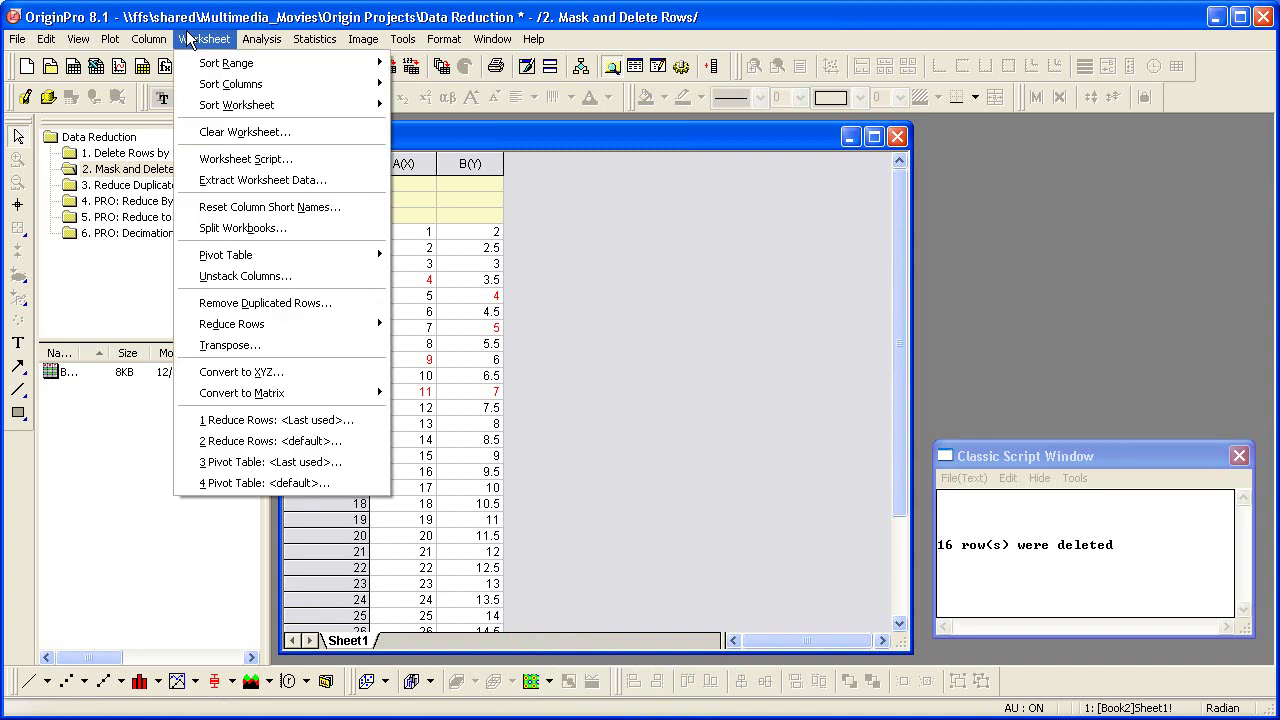
mouse_move(348, 320)
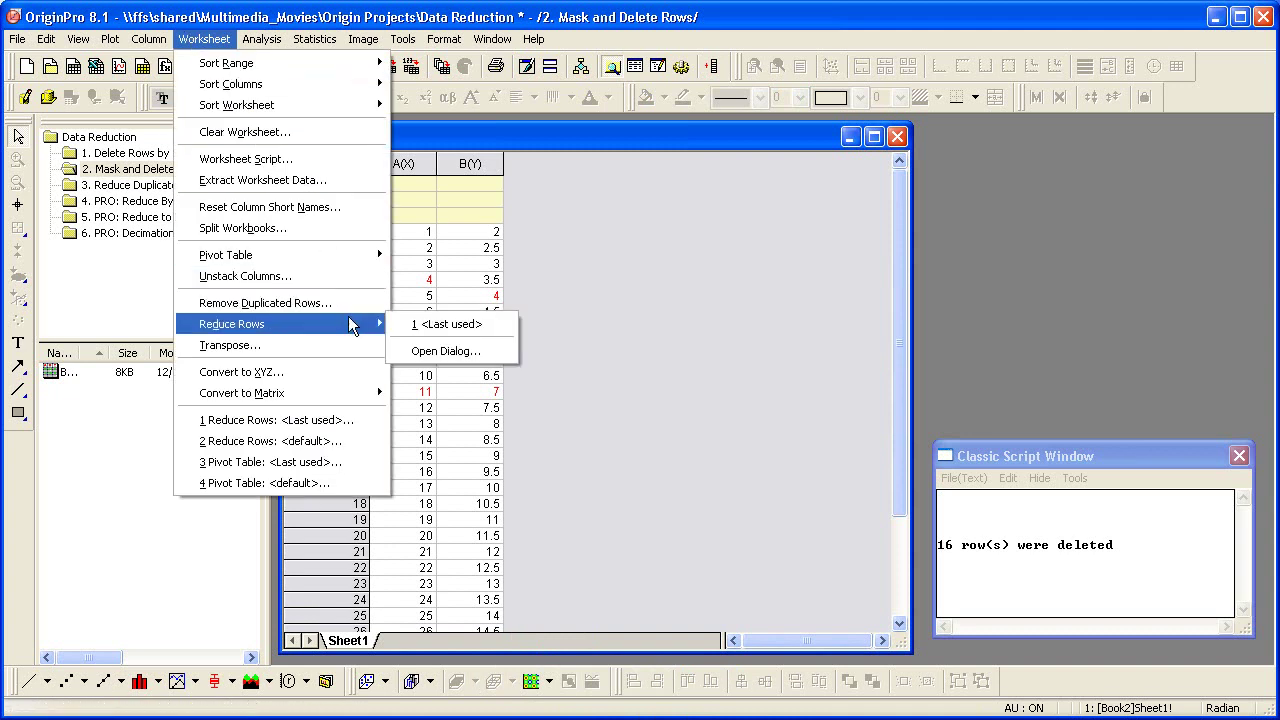
left_click(430, 351)
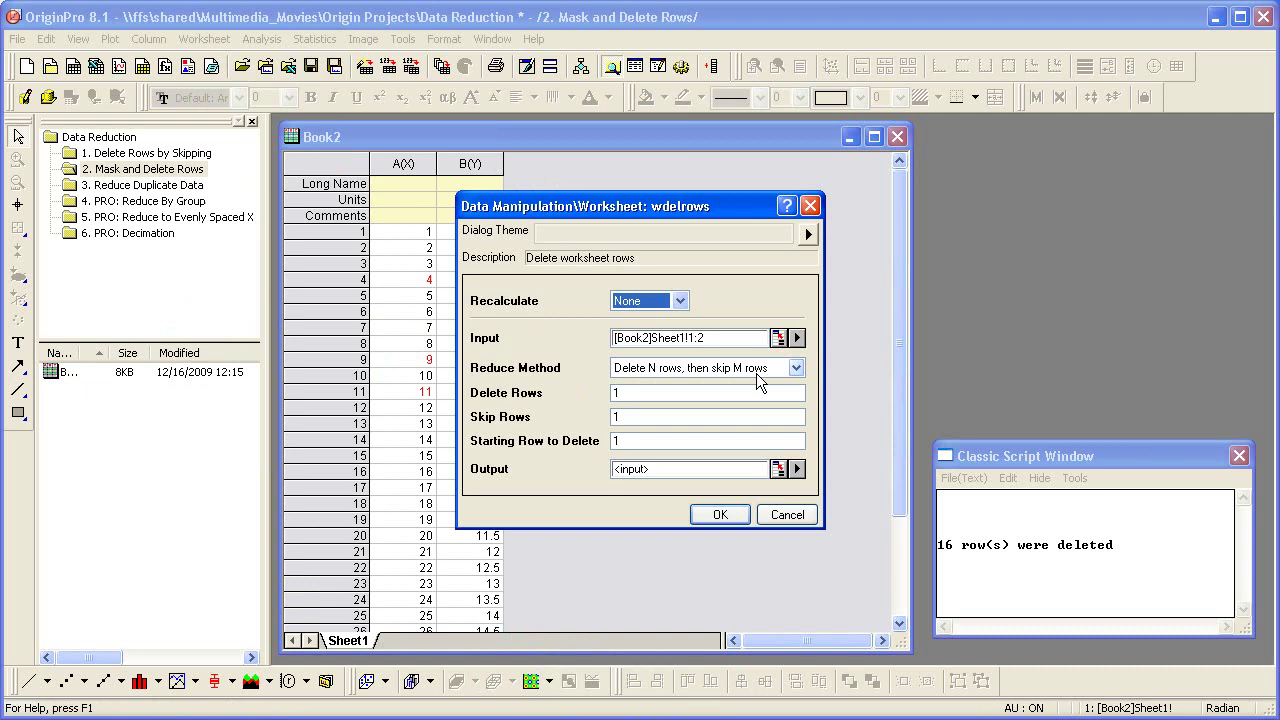
left_click(798, 372)
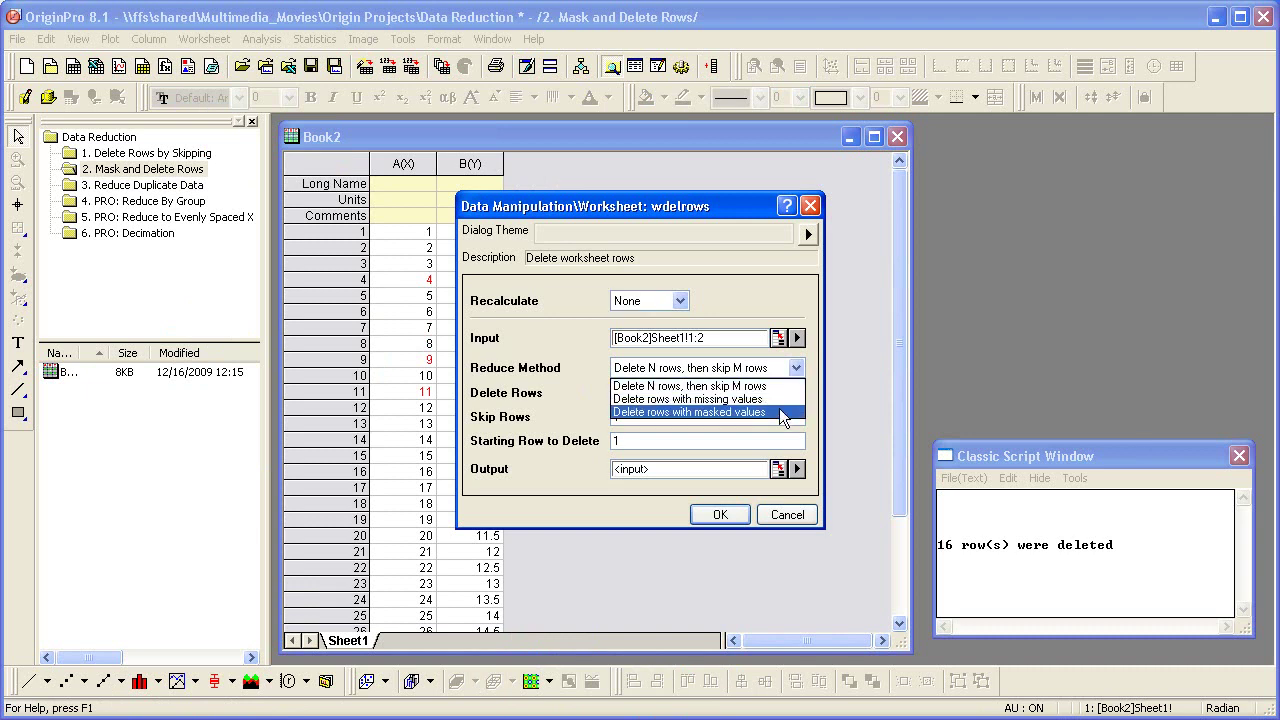
left_click(784, 412)
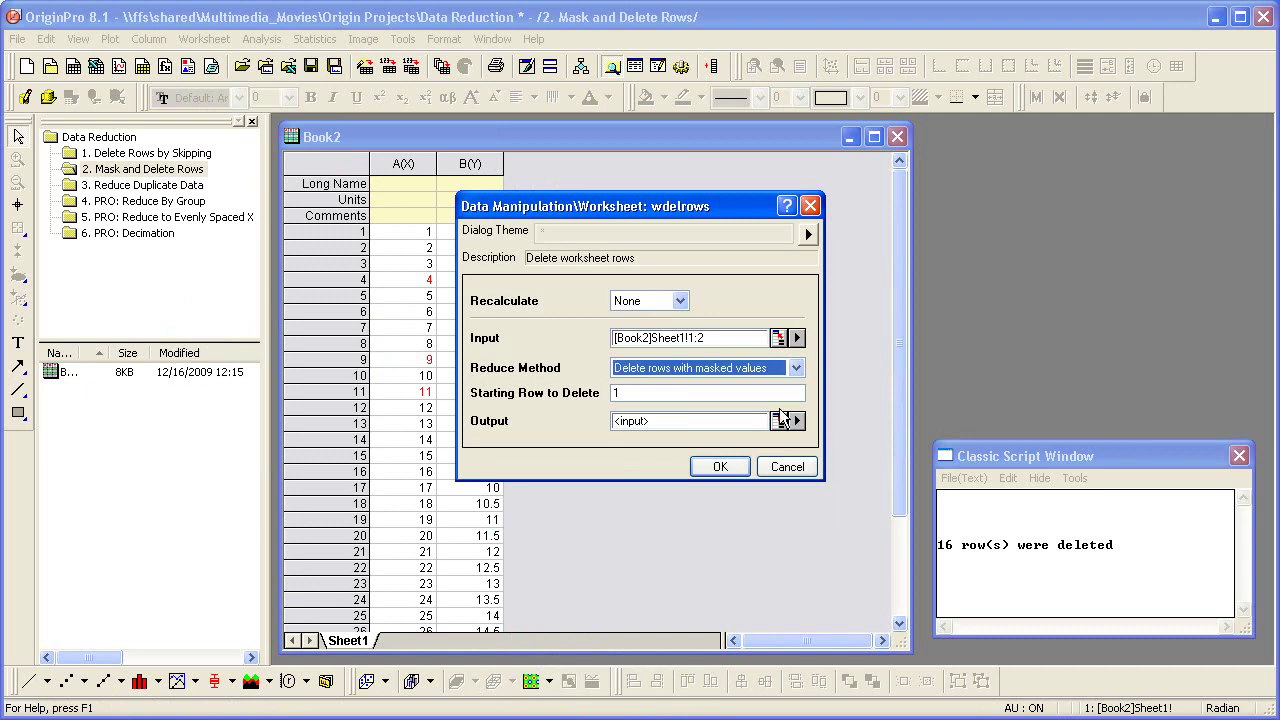
left_click(720, 467)
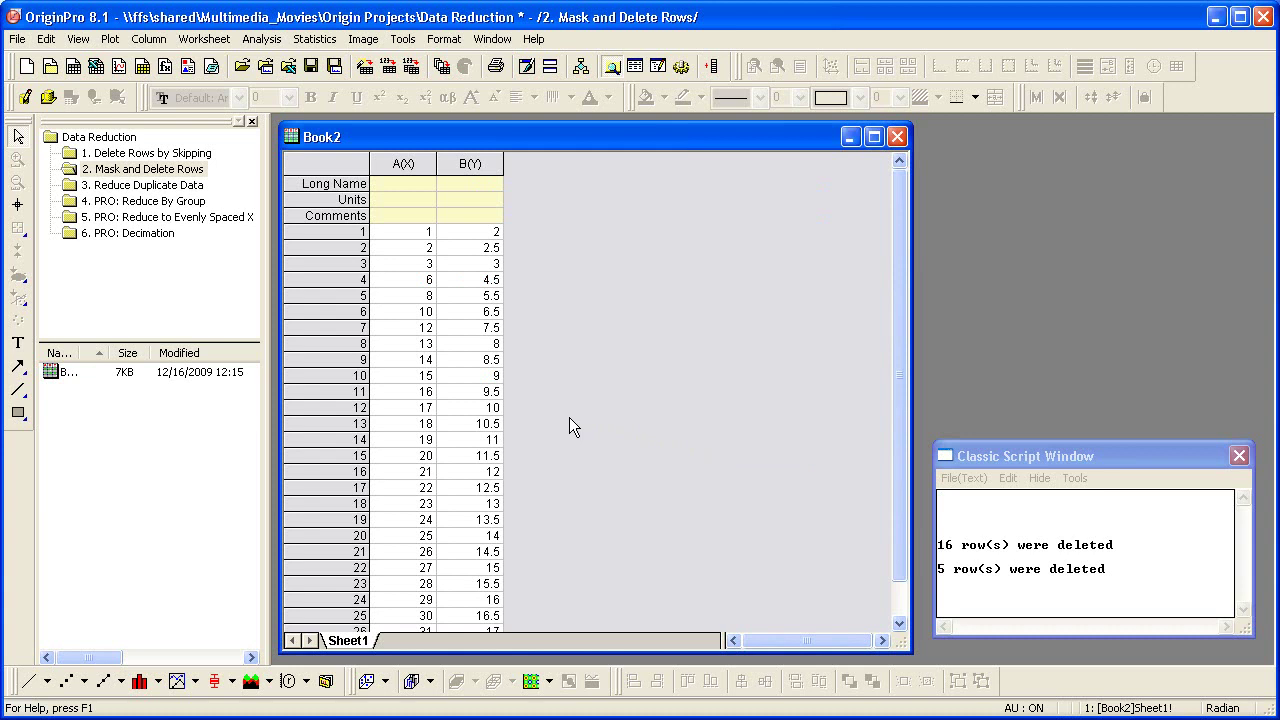
- In the Reduce Duplicate Data folder, select Book1A's B(Y) column and navigate to Reduce Duplicate X Data
left_click(182, 185)
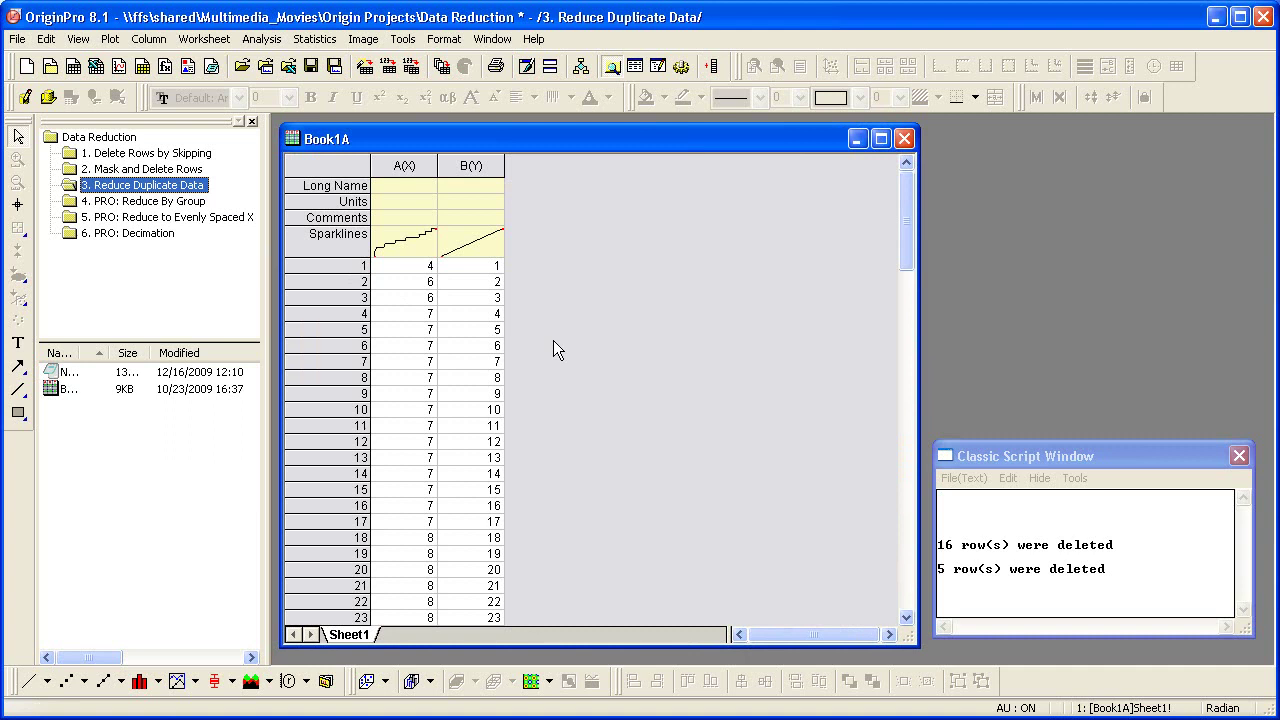
left_click(466, 165)
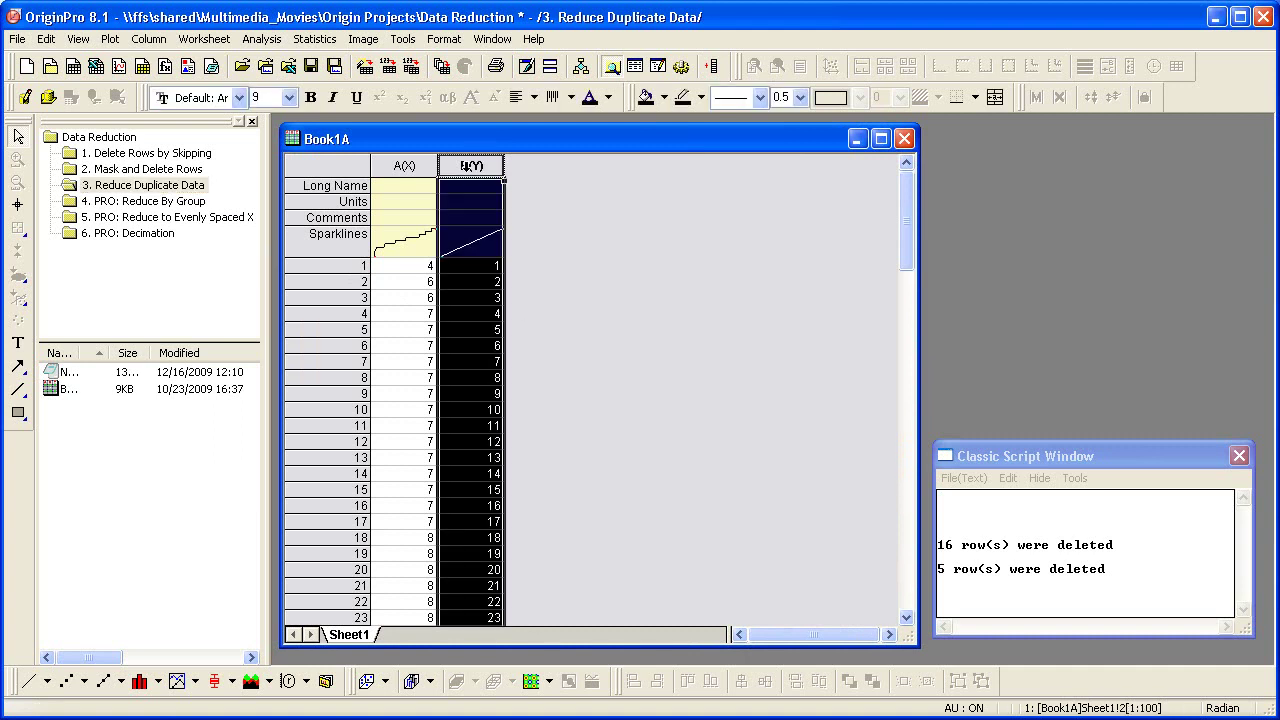
left_click(262, 39)
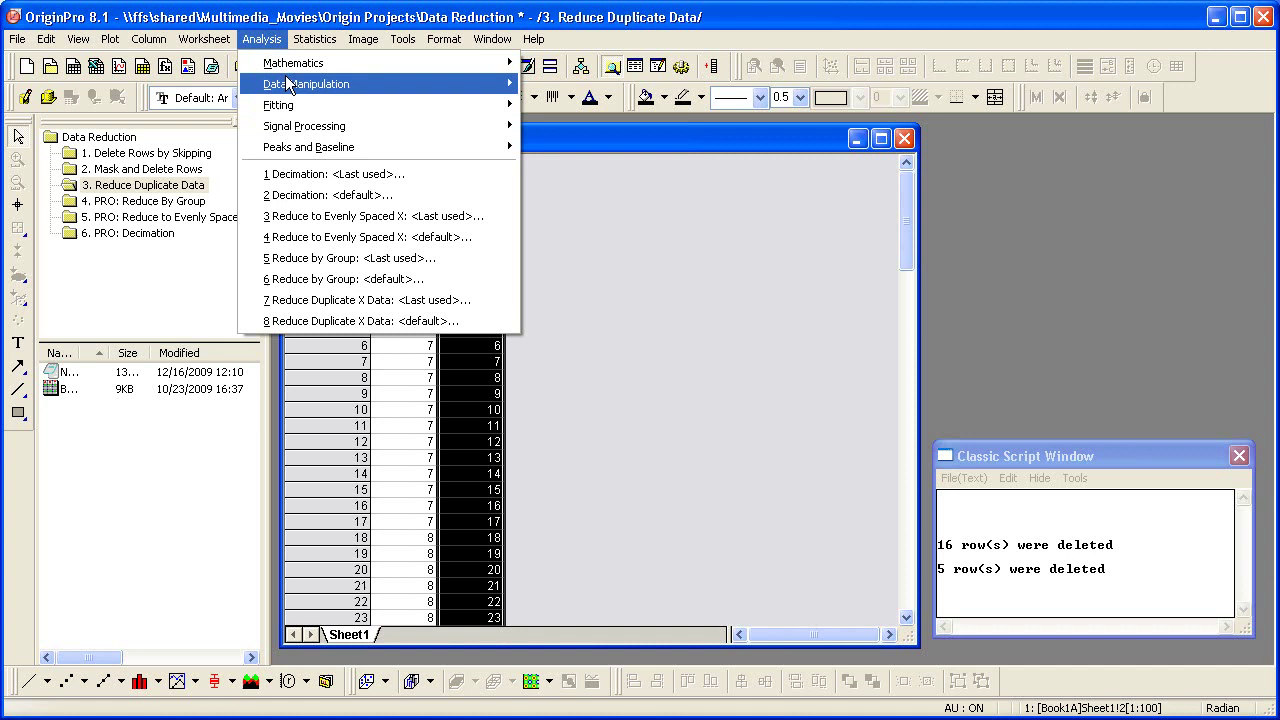
mouse_move(292, 86)
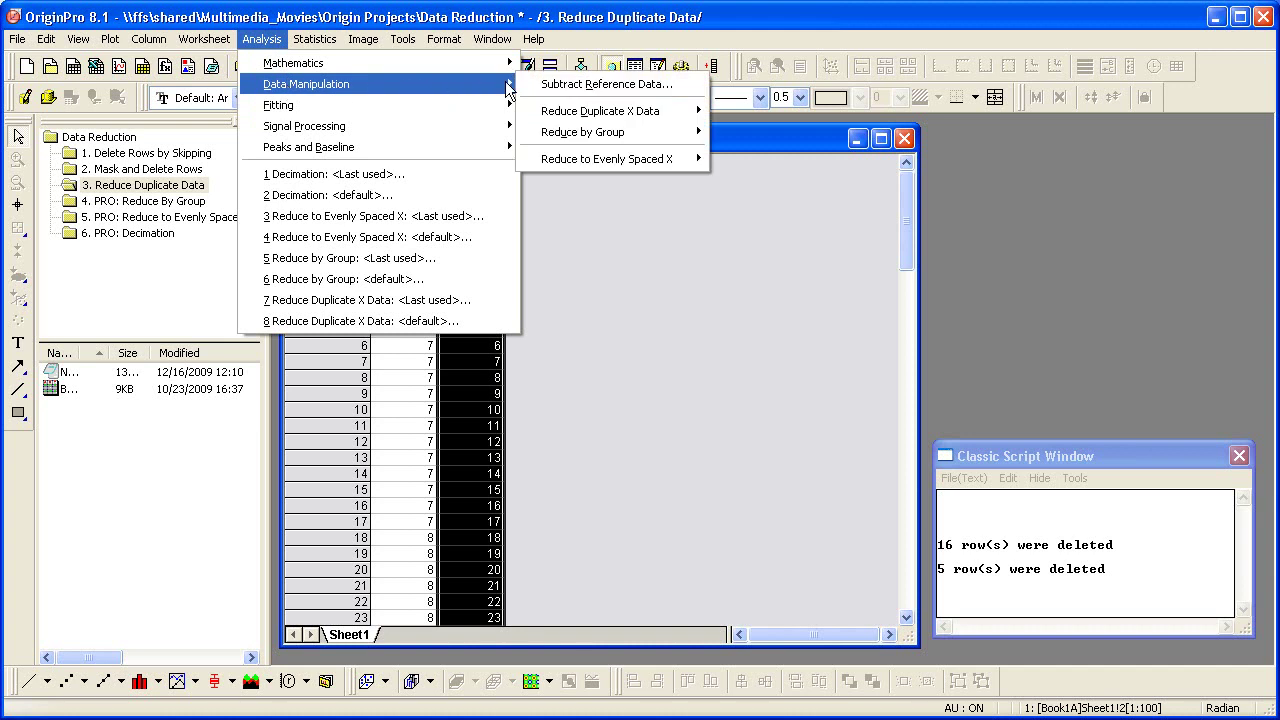
mouse_move(600, 111)
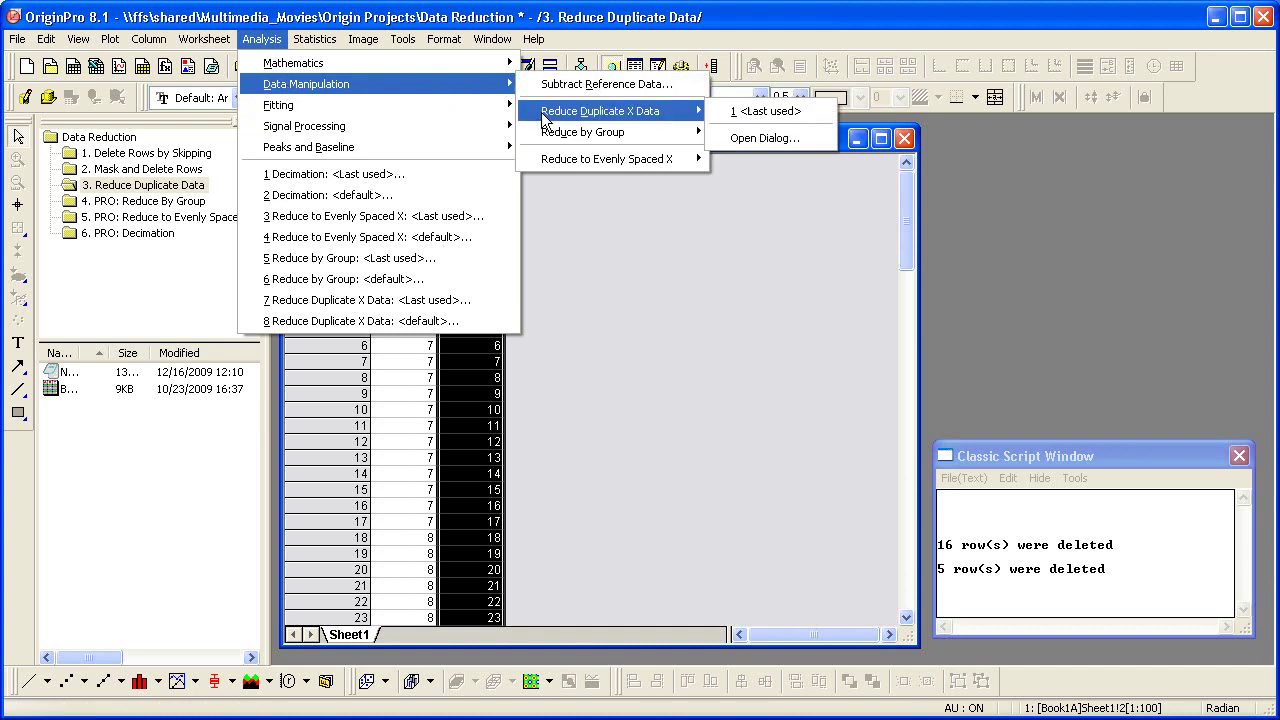
- Open the duplicate X reduction with Auto Preview on and preview replacing Y with Min
left_click(750, 140)
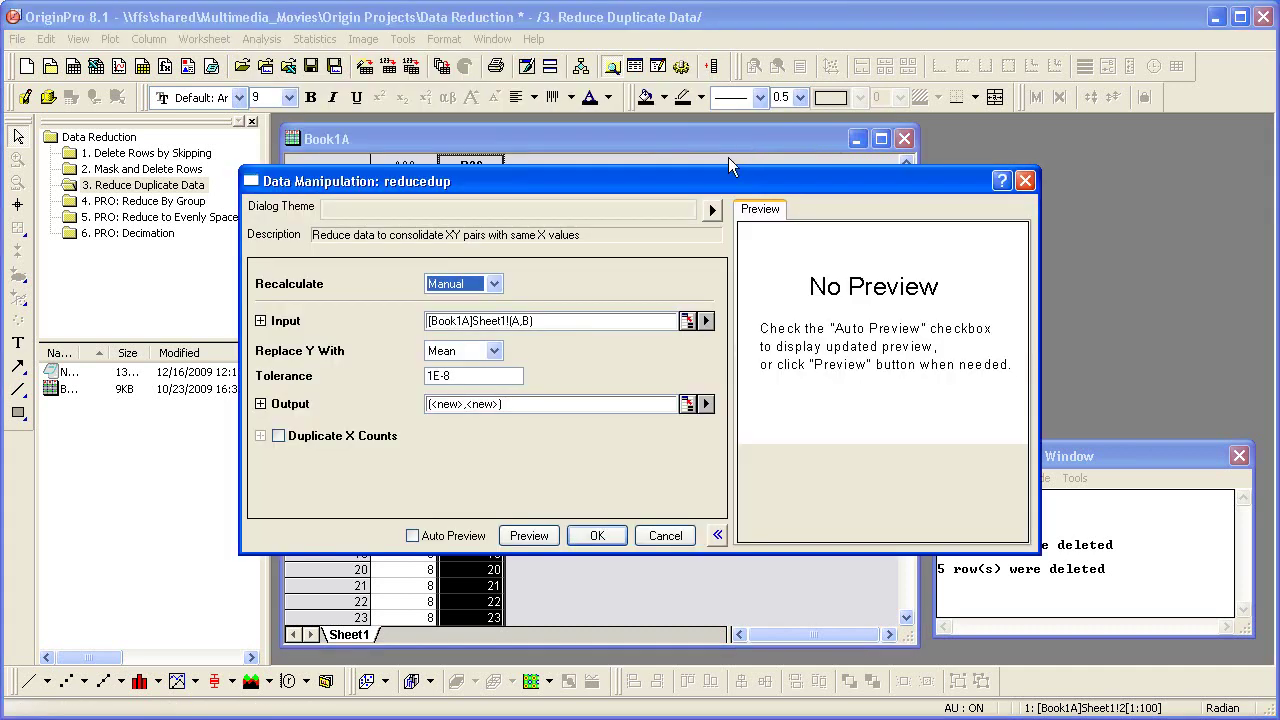
left_click(413, 537)
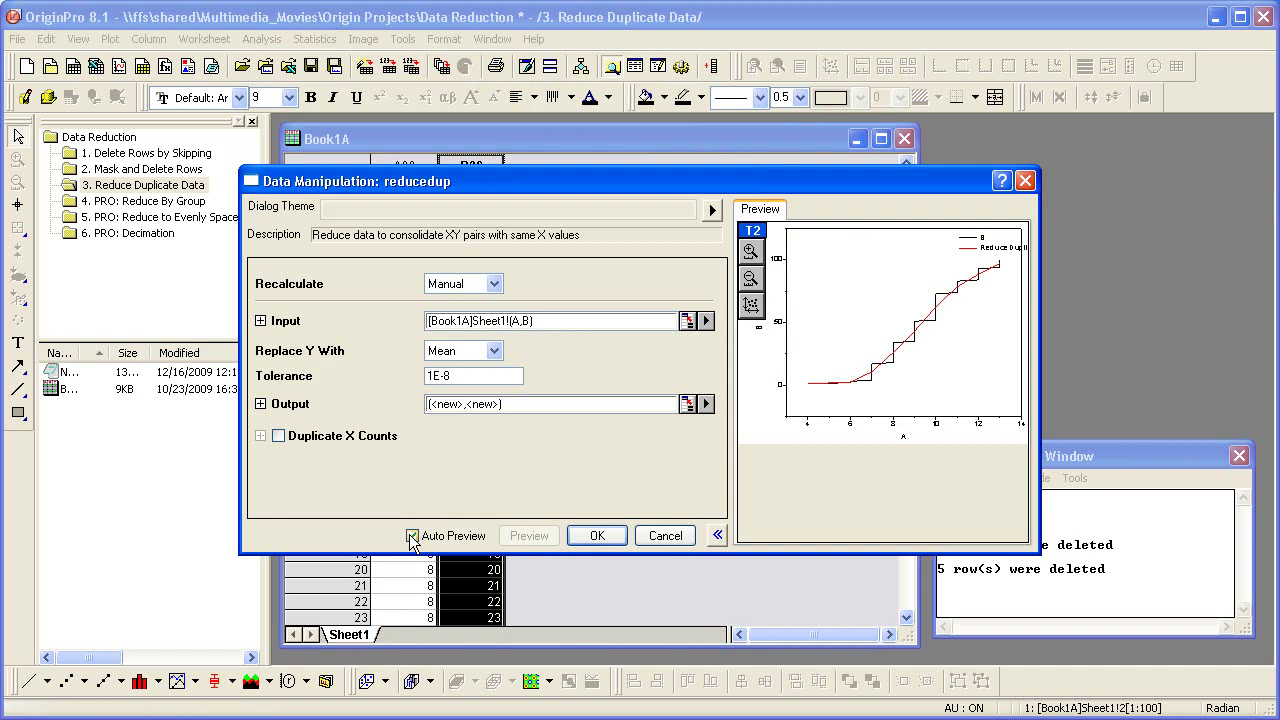
left_click(495, 350)
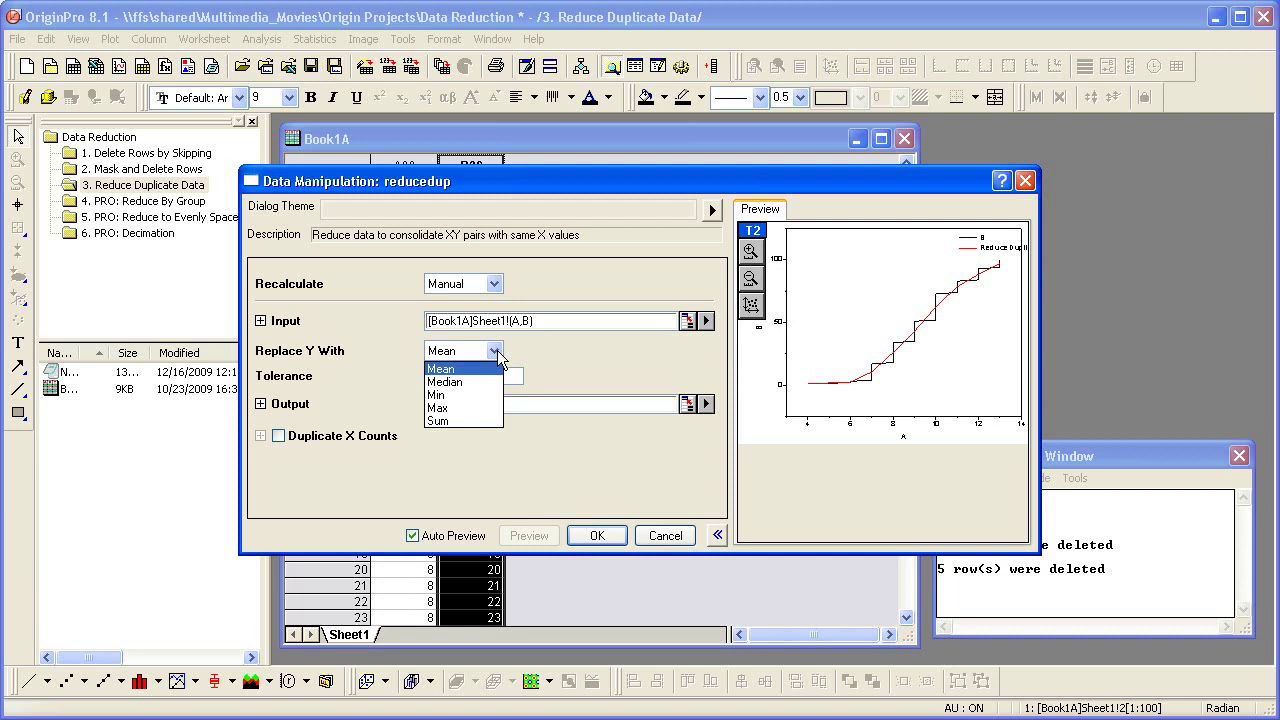
left_click(487, 396)
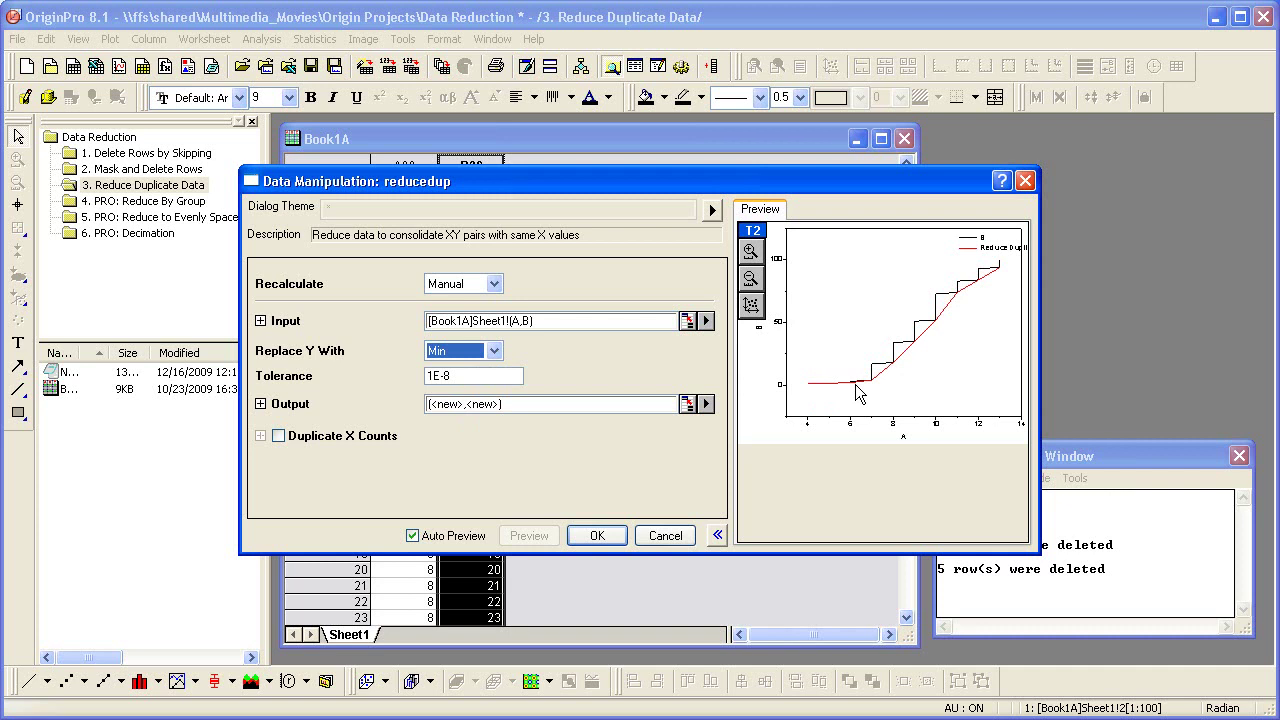
- Preview the Max replacement, then set Replace Y With back to Mean
left_click(494, 350)
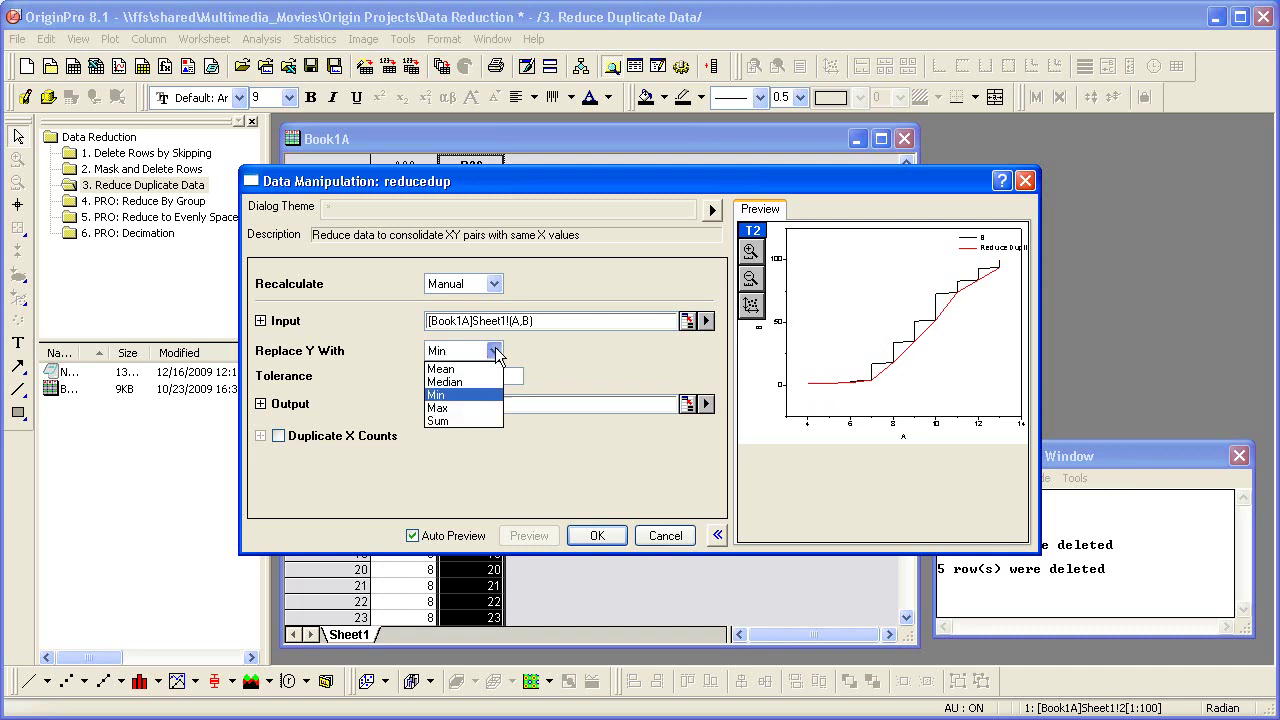
left_click(490, 407)
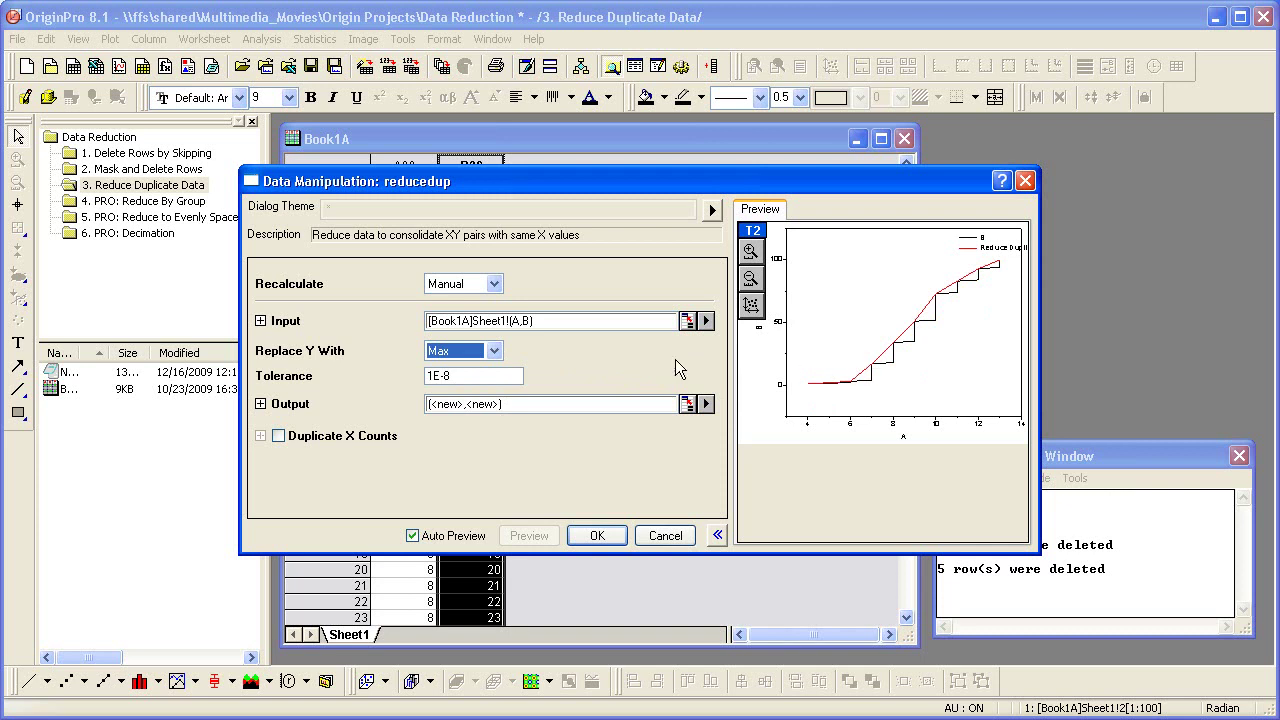
left_click(494, 350)
left_click(485, 365)
- Apply the Mean duplicate-X reduction to Book1A, then switch to the '4. PRO: Reduce By Group' folder
left_click(600, 533)
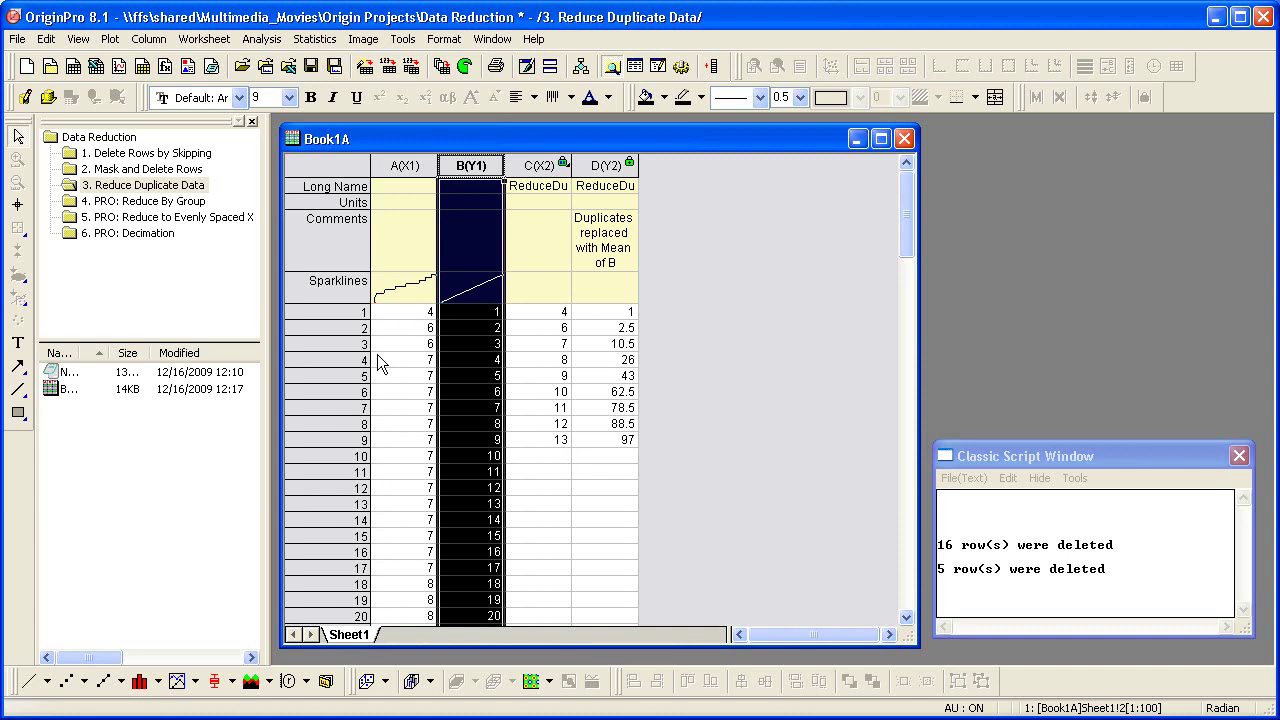
left_click(191, 211)
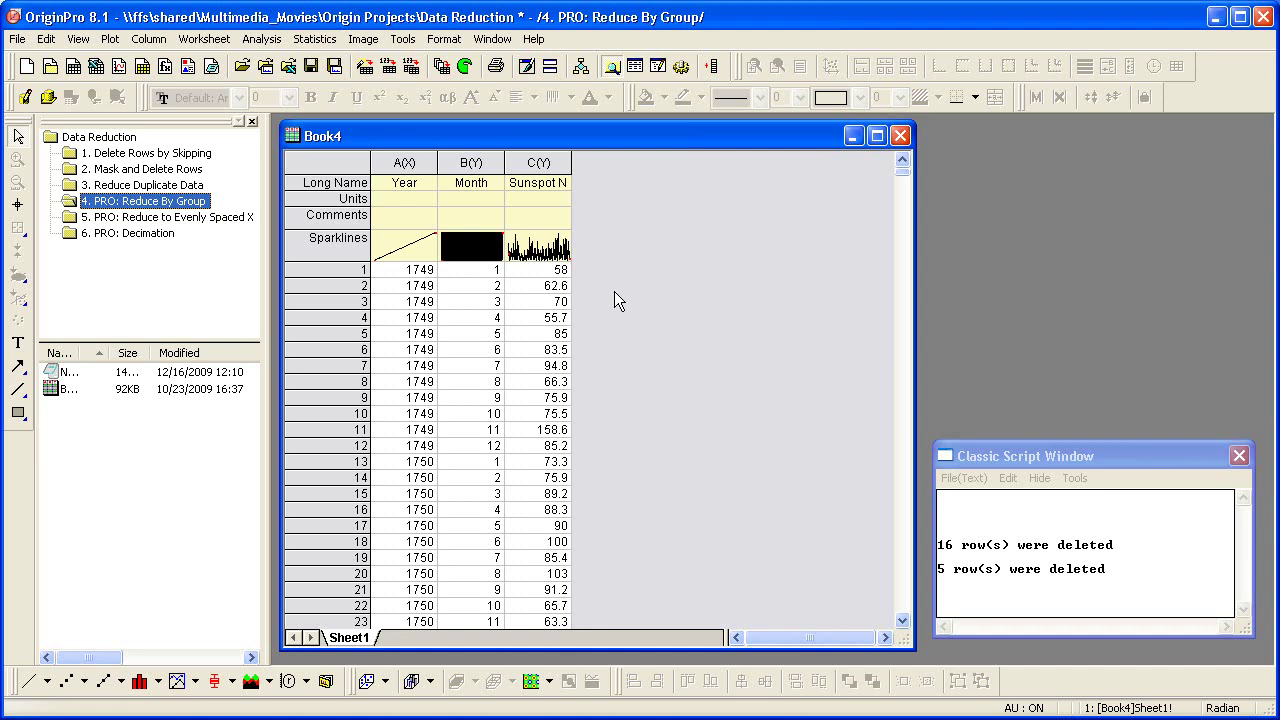
- Reduce Book4's Sunspot Number column by groups with N set manually to 12, adding ReducedX1 and ReducedY1
left_click(536, 162)
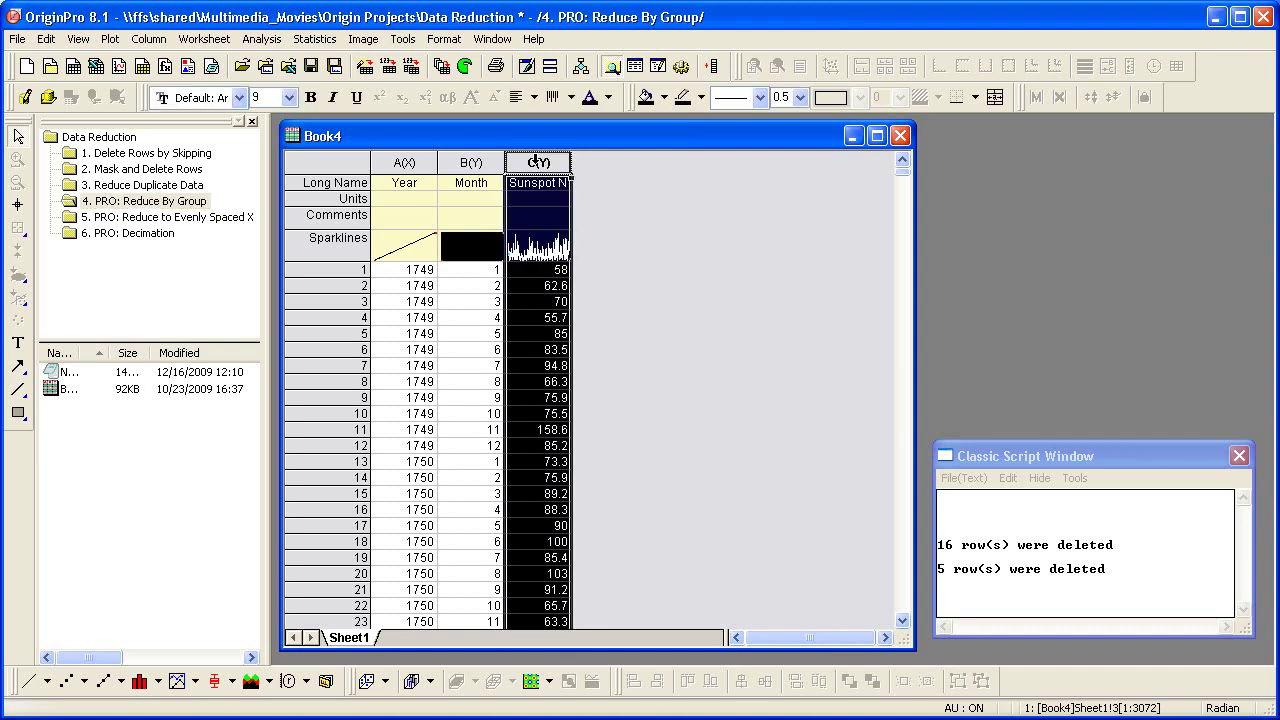
left_click(261, 38)
mouse_move(366, 88)
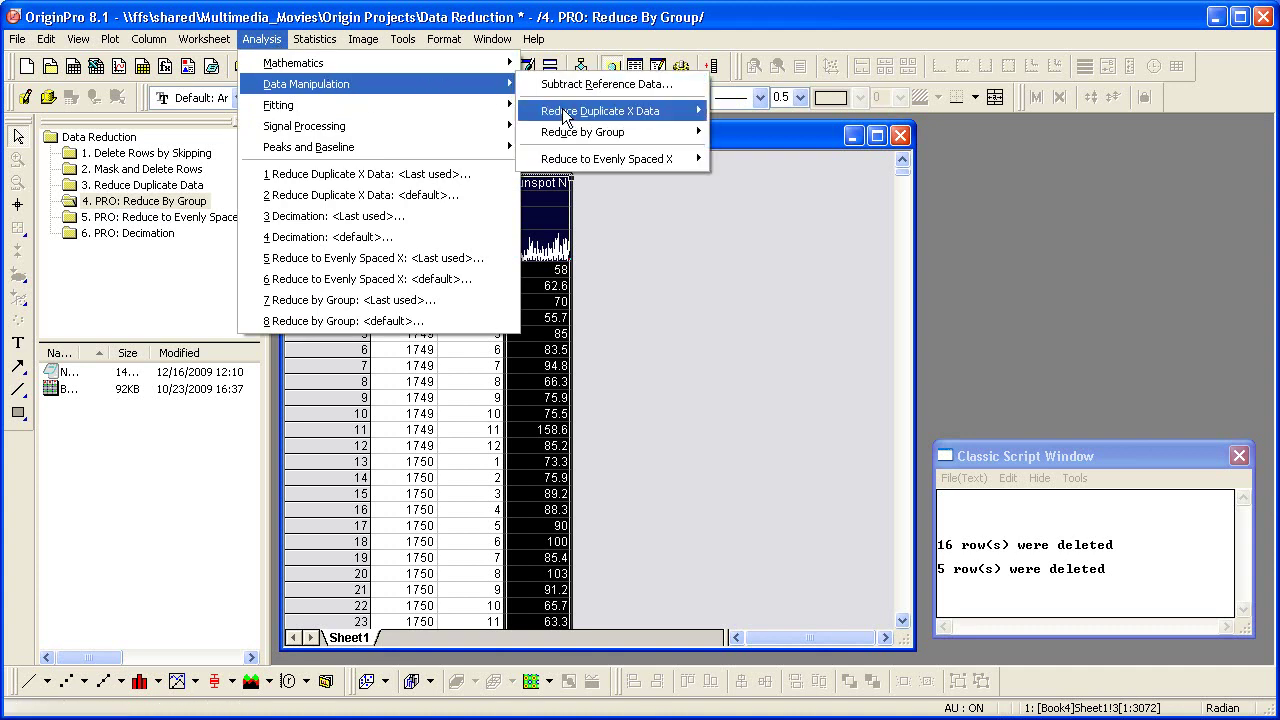
mouse_move(618, 133)
left_click(726, 165)
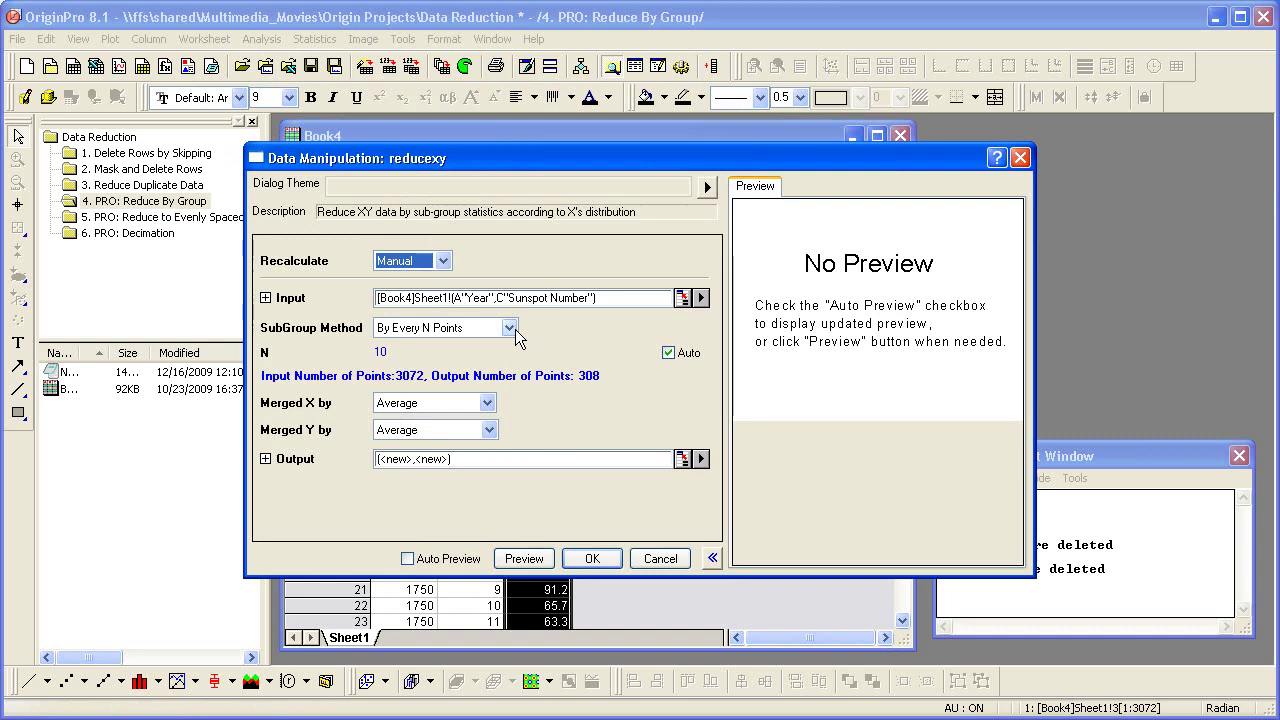
left_click(669, 353)
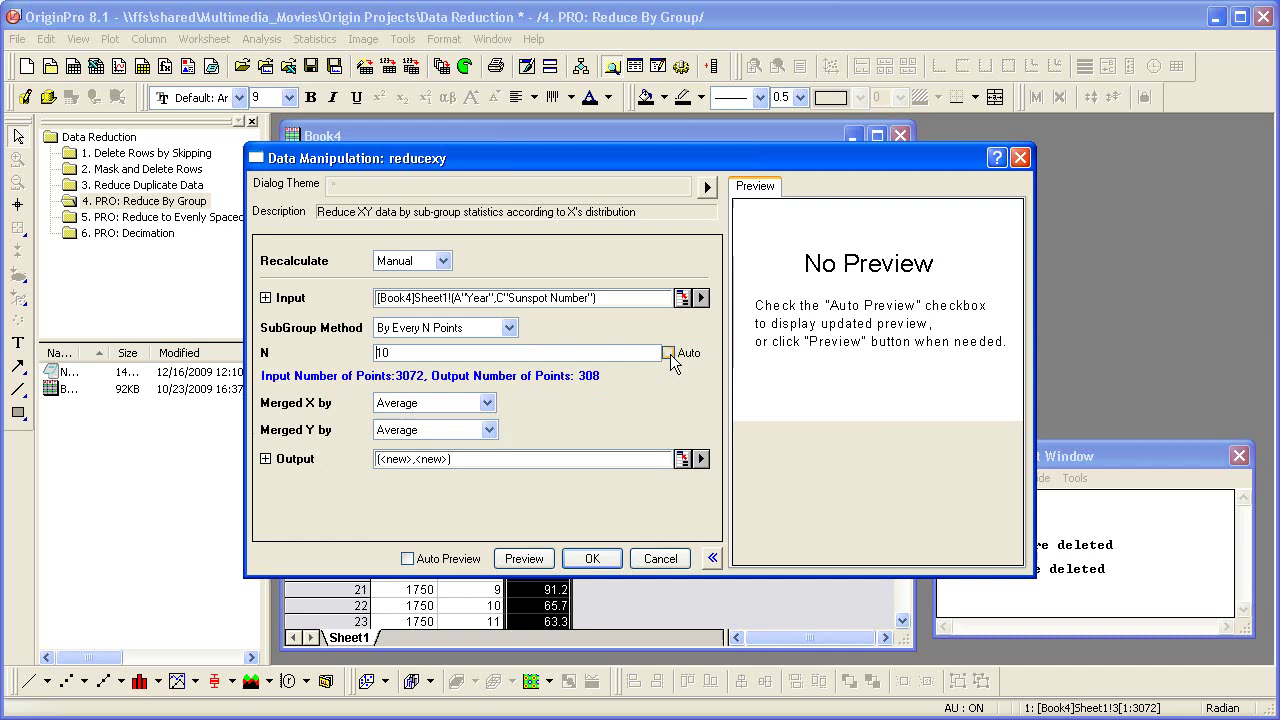
left_click(452, 351)
left_click_drag(452, 351, 356, 351)
type("12")
left_click(588, 560)
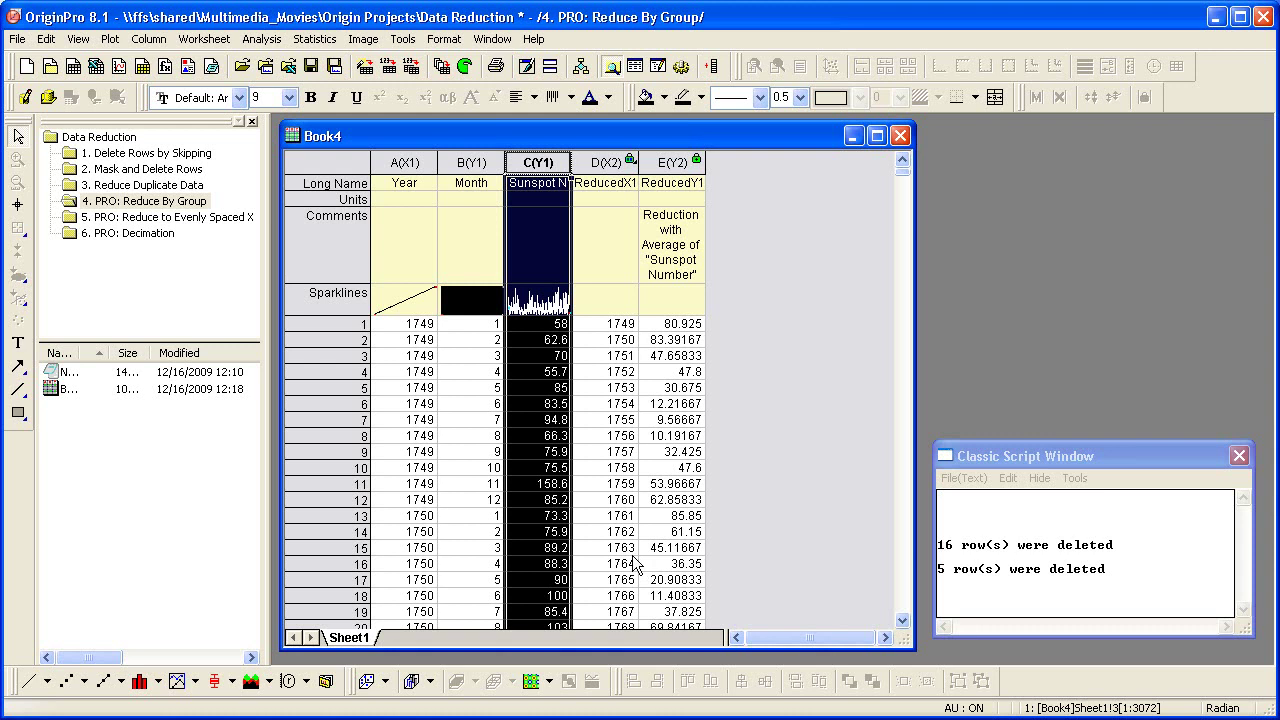
- Switch to the '5. PRO: Reduce to Evenly Spaced X' folder showing Book2A
left_click(222, 217)
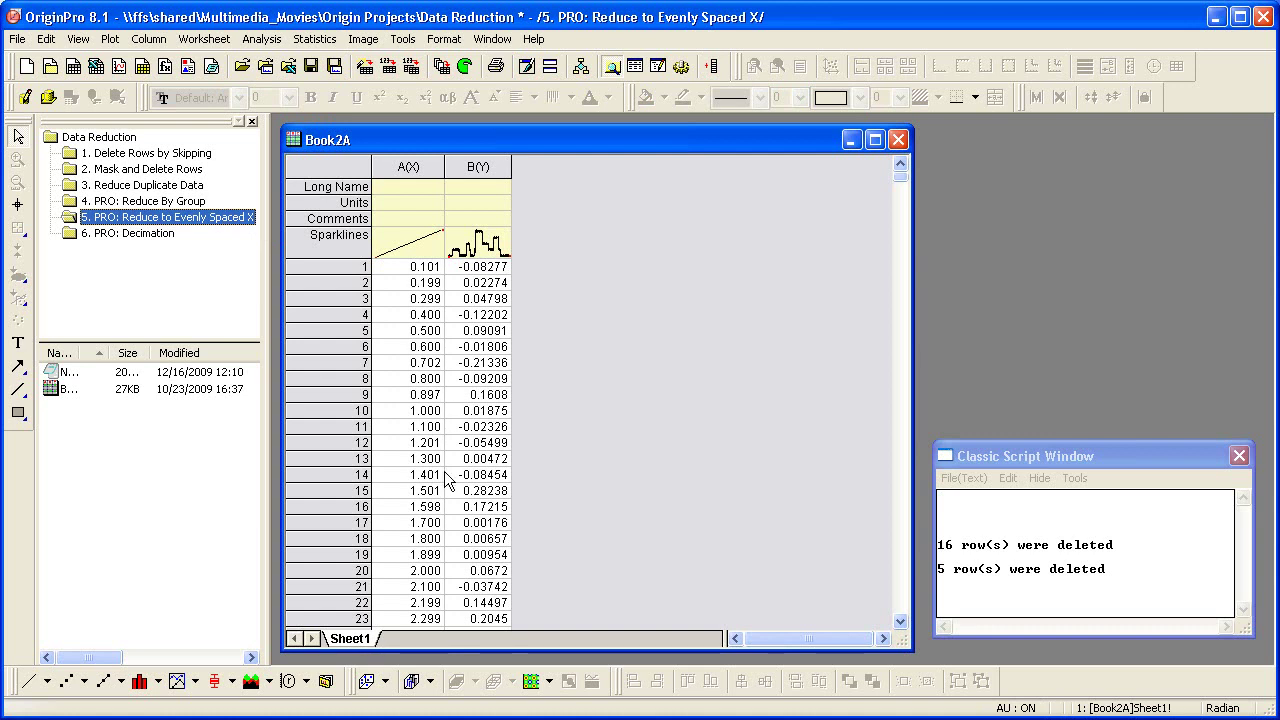
- Select Book2A's column B and bring up the Reduce to Evenly Spaced X dialog
left_click(476, 167)
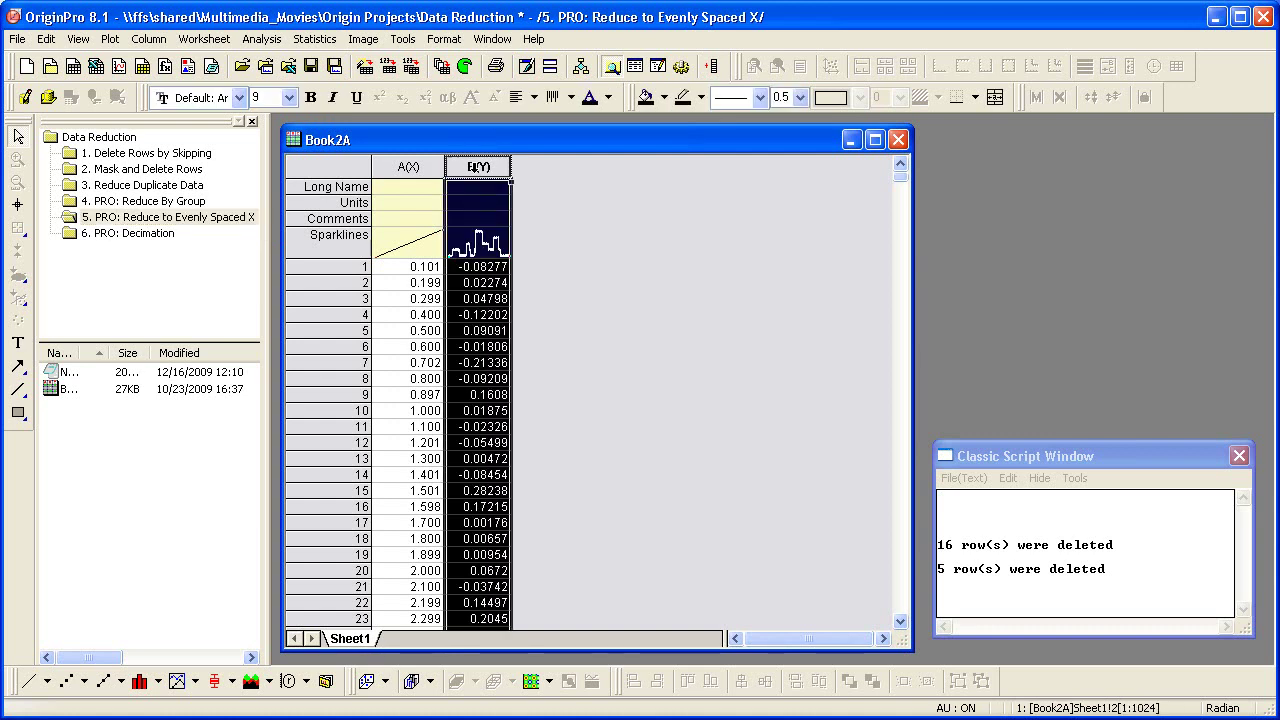
left_click(262, 39)
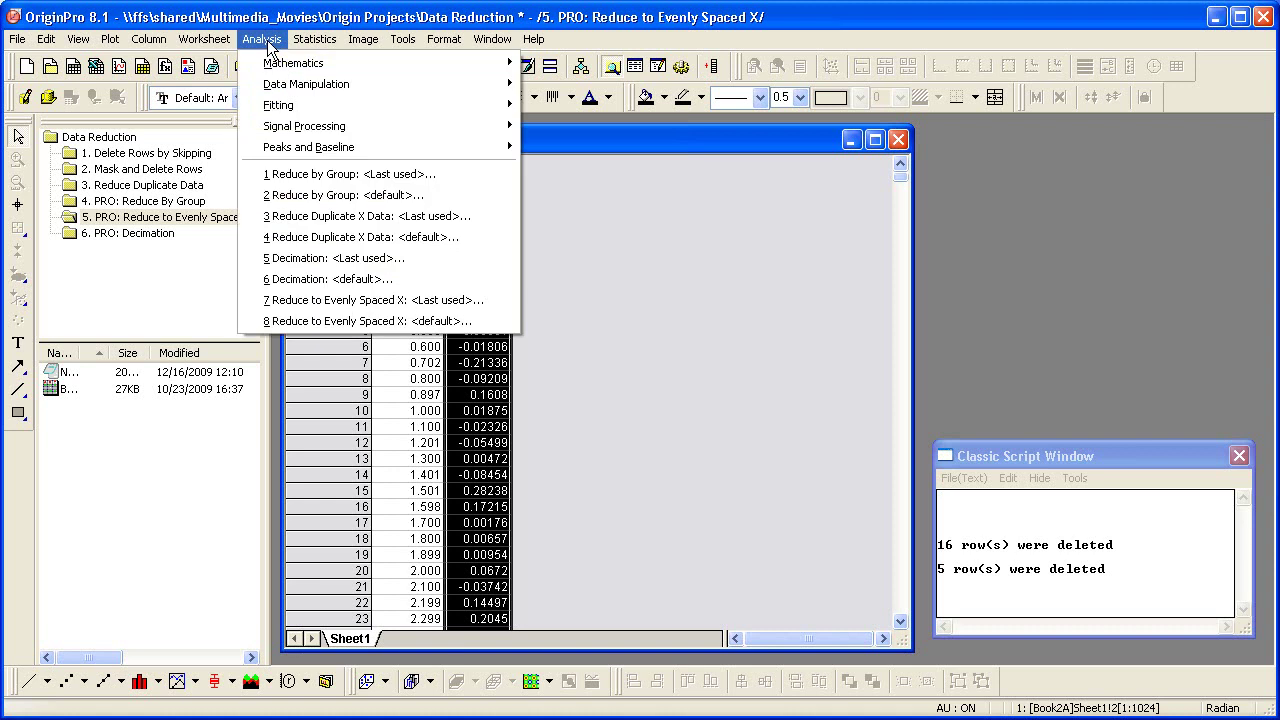
mouse_move(446, 85)
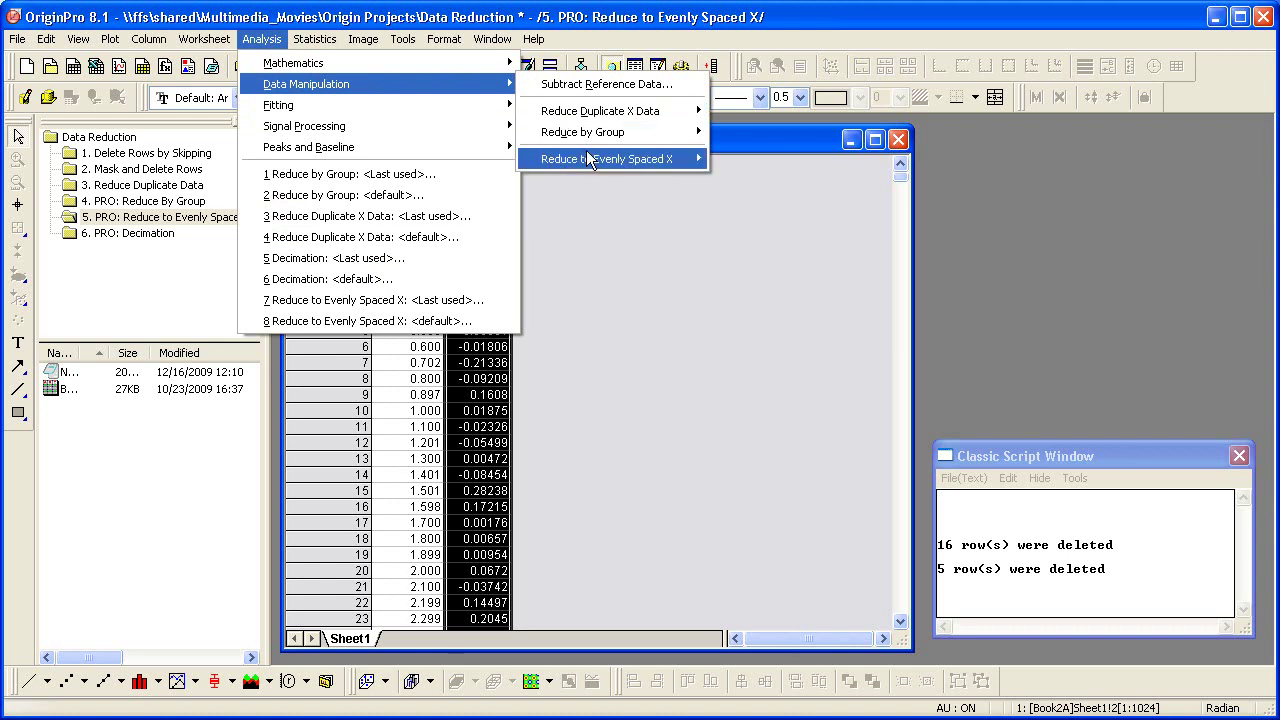
mouse_move(591, 160)
left_click(741, 186)
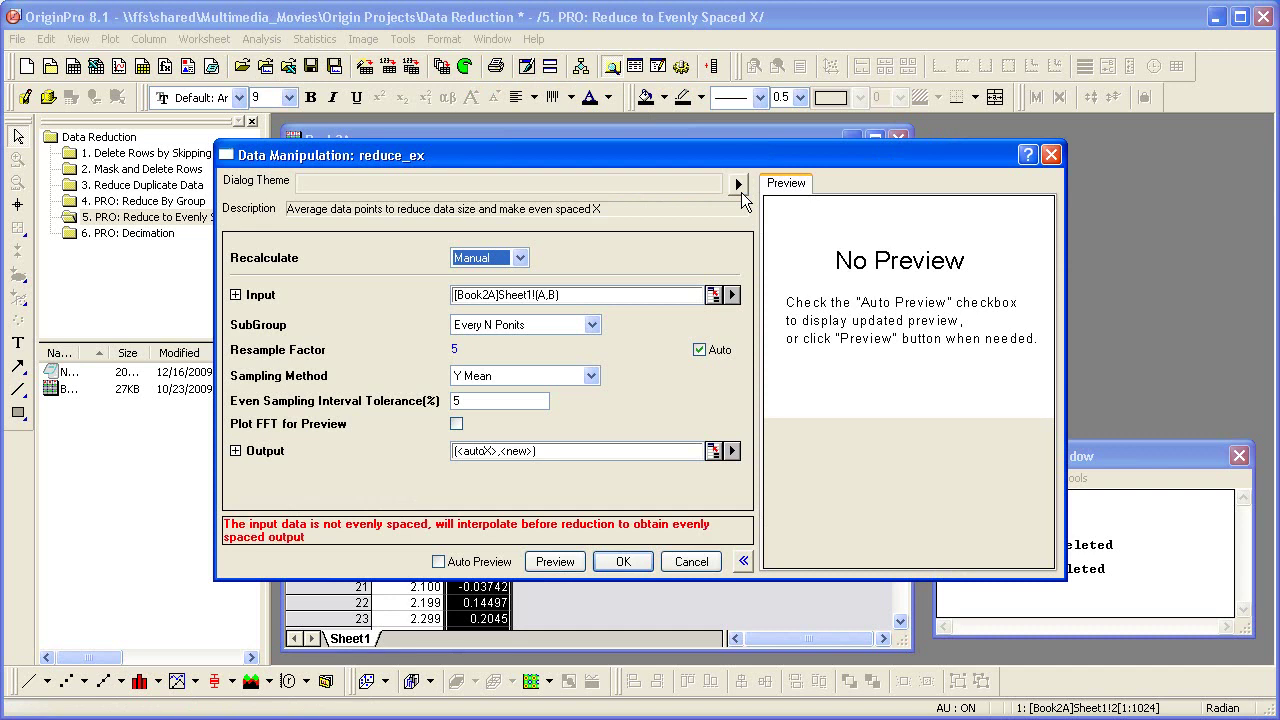
- Enable Auto Preview, form subgroups by sampling interval, and unlock the interval, X Start and X End
left_click(438, 561)
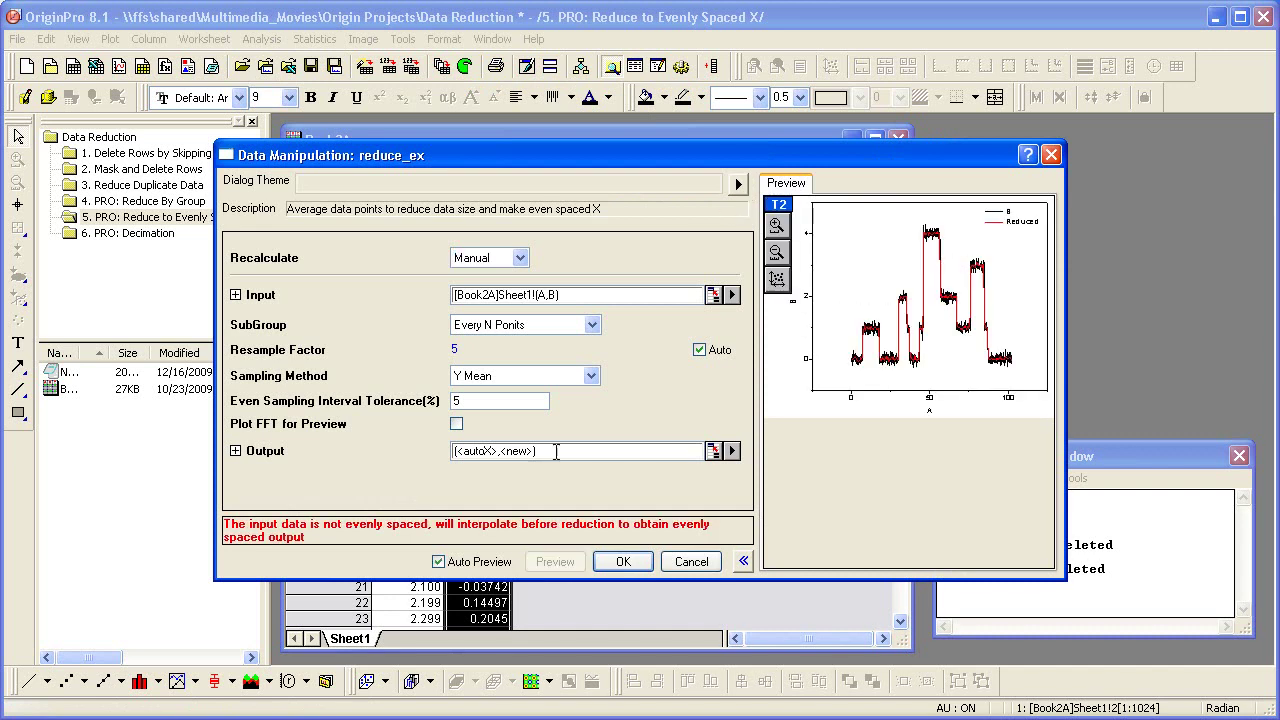
left_click(592, 324)
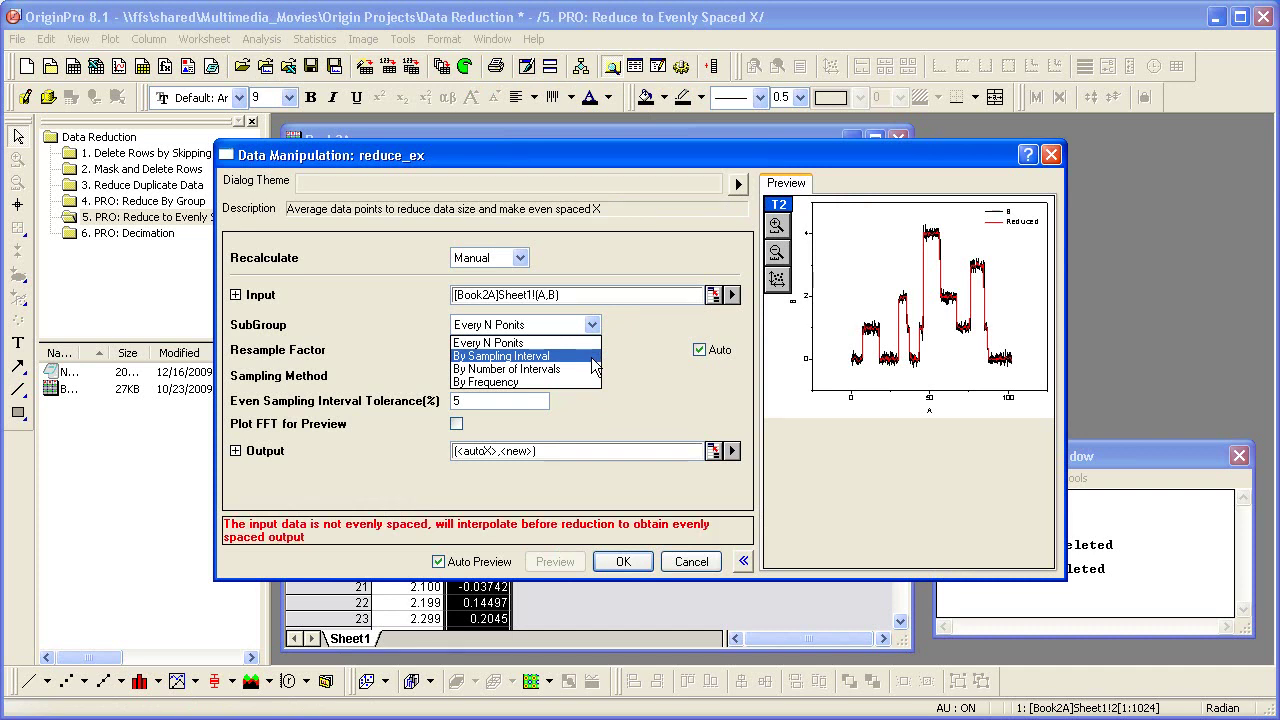
left_click(592, 358)
left_click(699, 350)
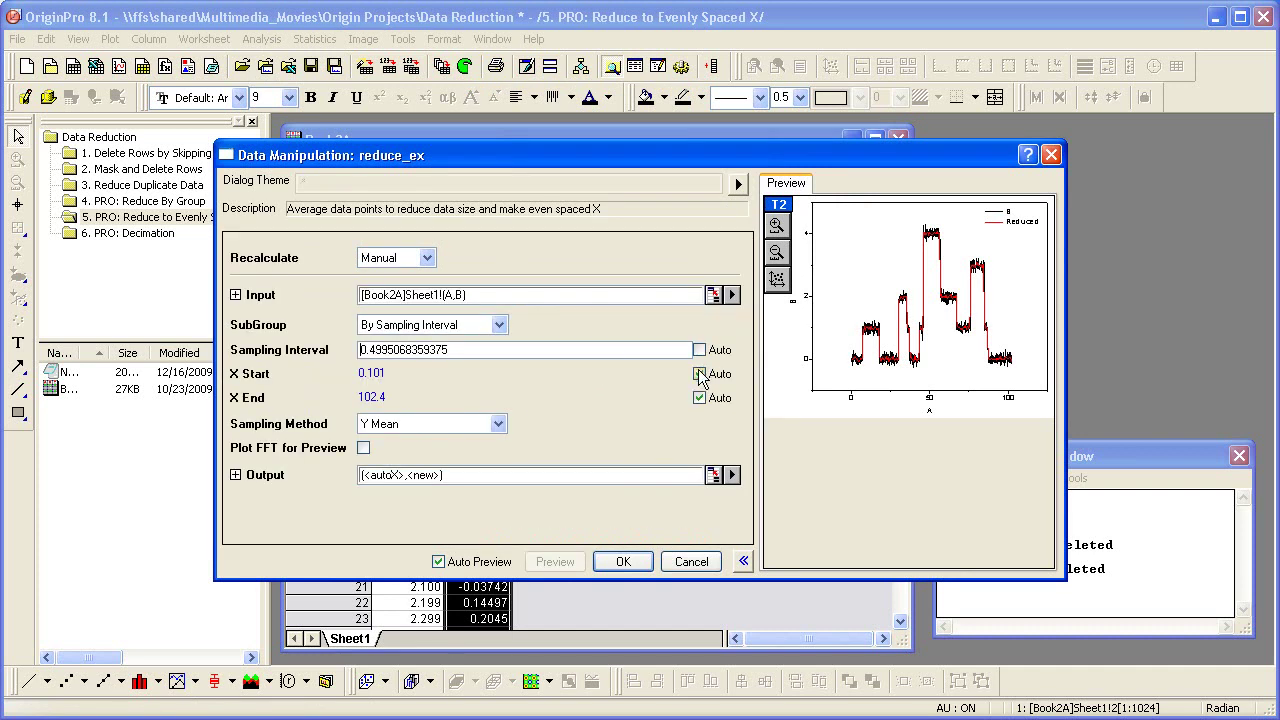
left_click(699, 373)
left_click(699, 397)
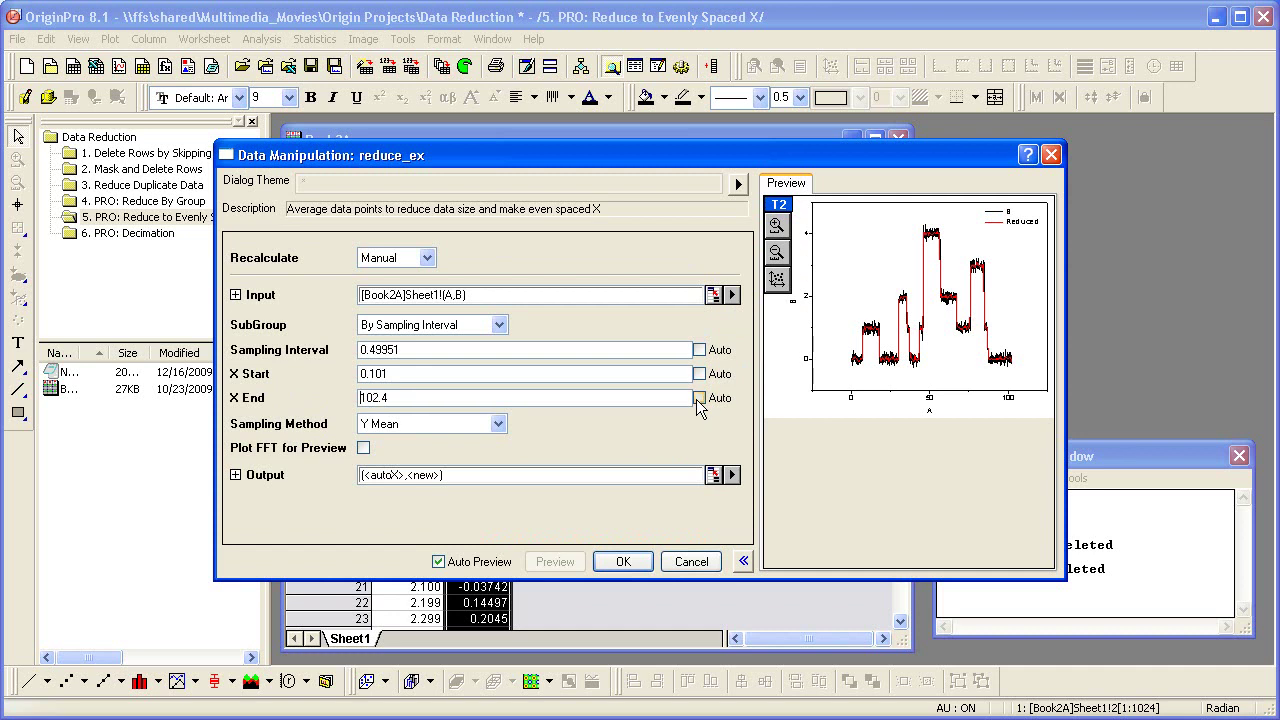
- Set sampling interval 0.2, X Start 0, X End 100, output to <new> columns, and run
double_click(432, 350)
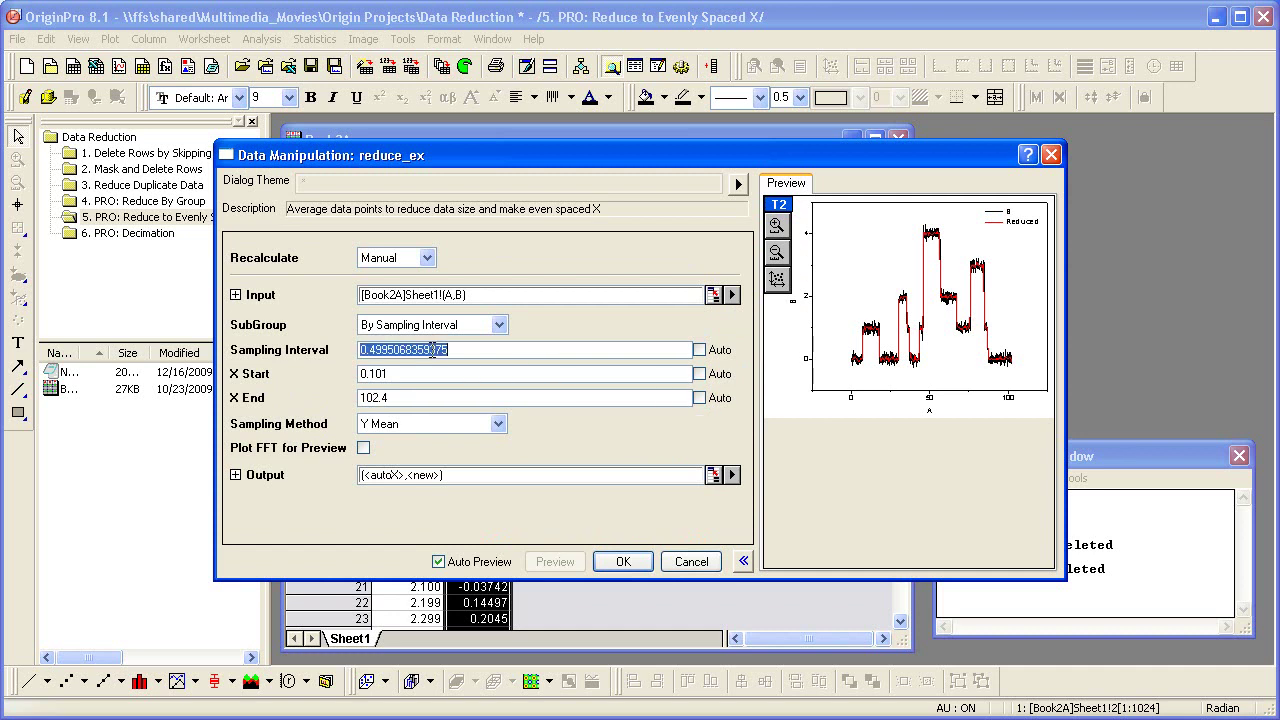
type(".2")
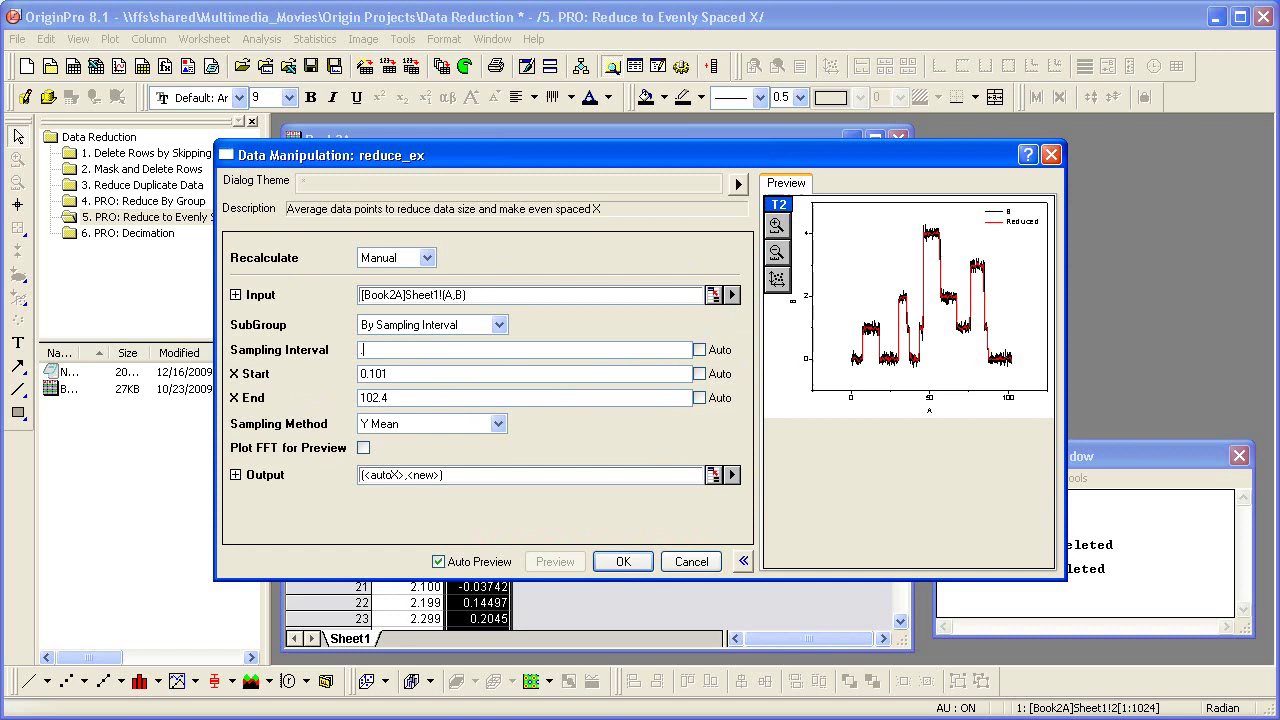
double_click(405, 373)
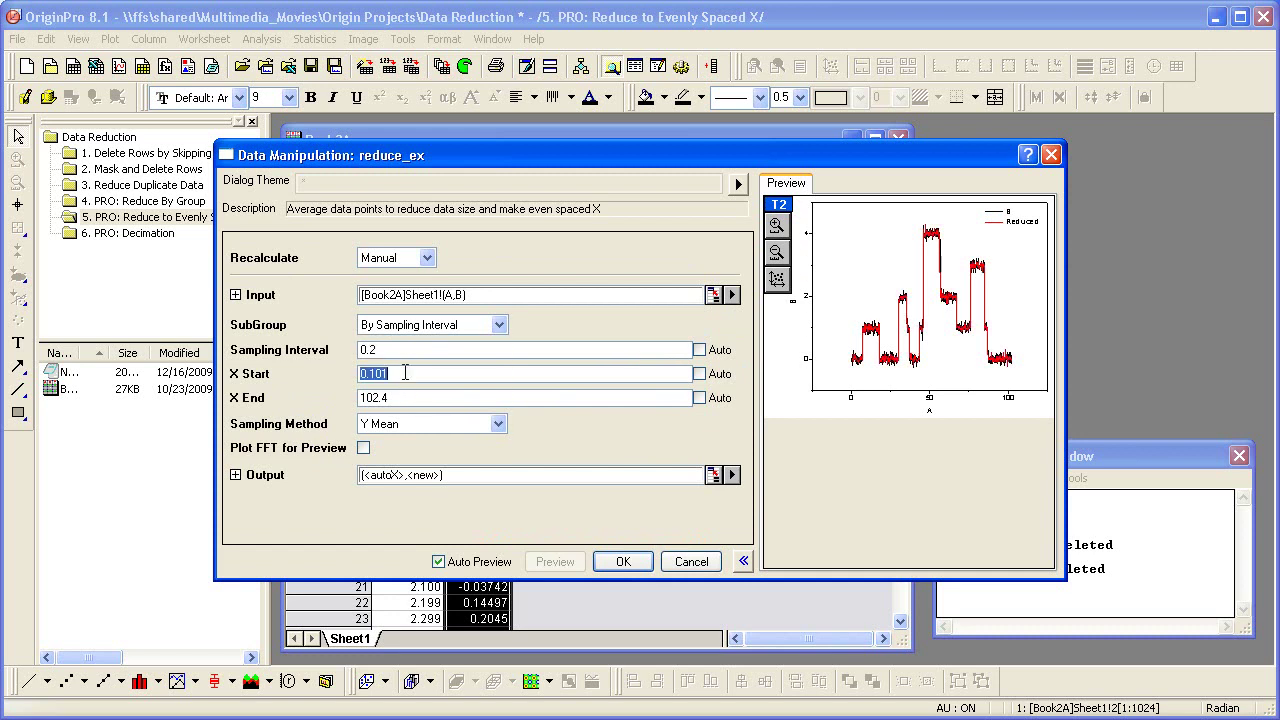
type("0")
double_click(441, 397)
type("100")
left_click(733, 476)
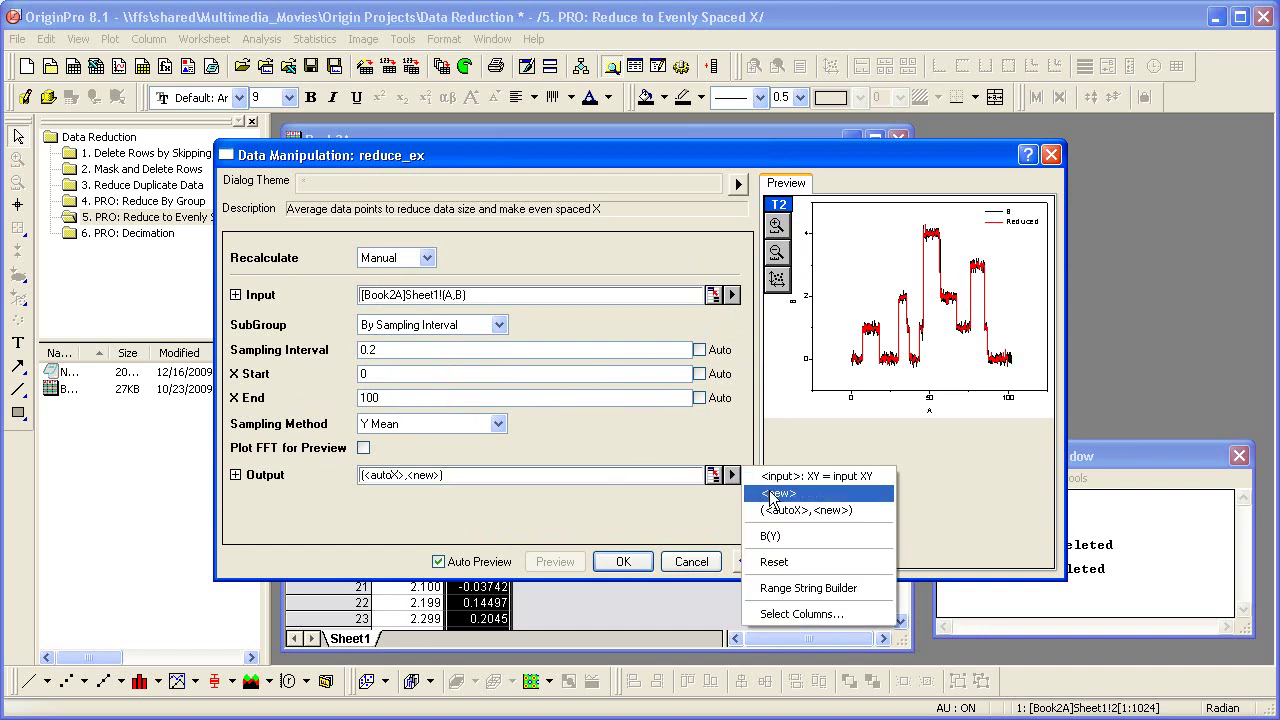
left_click(772, 493)
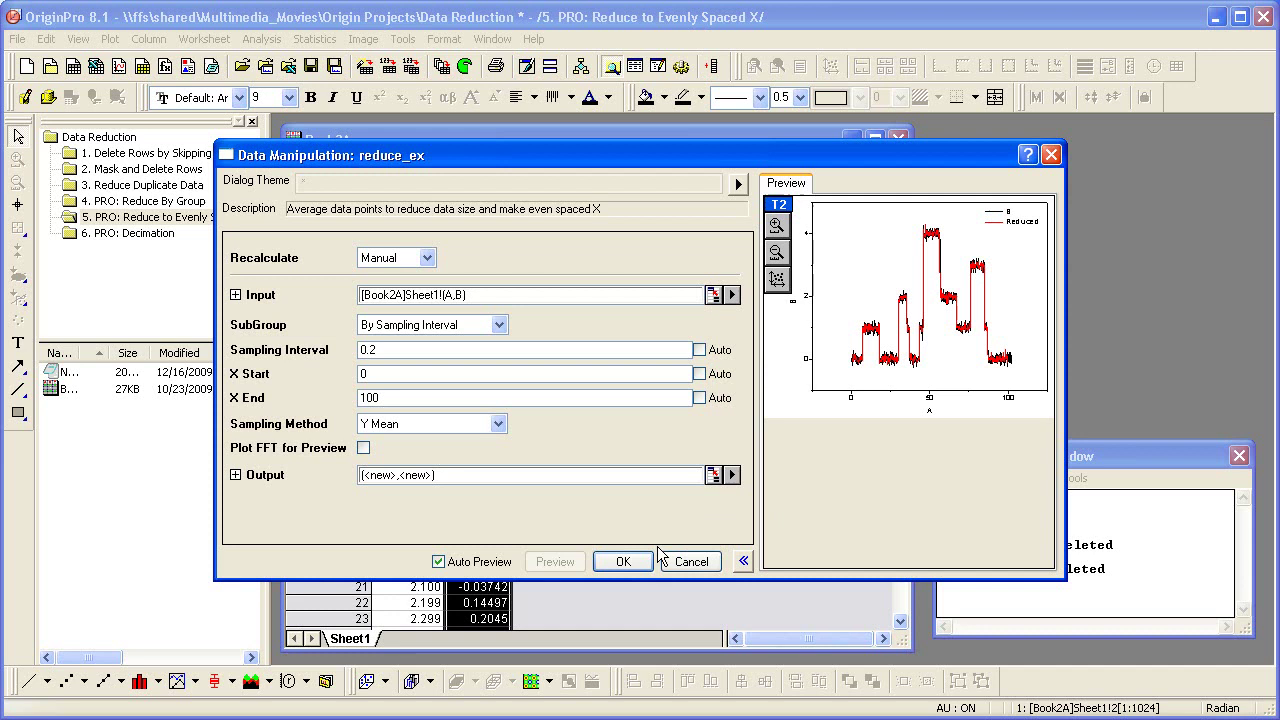
left_click(621, 563)
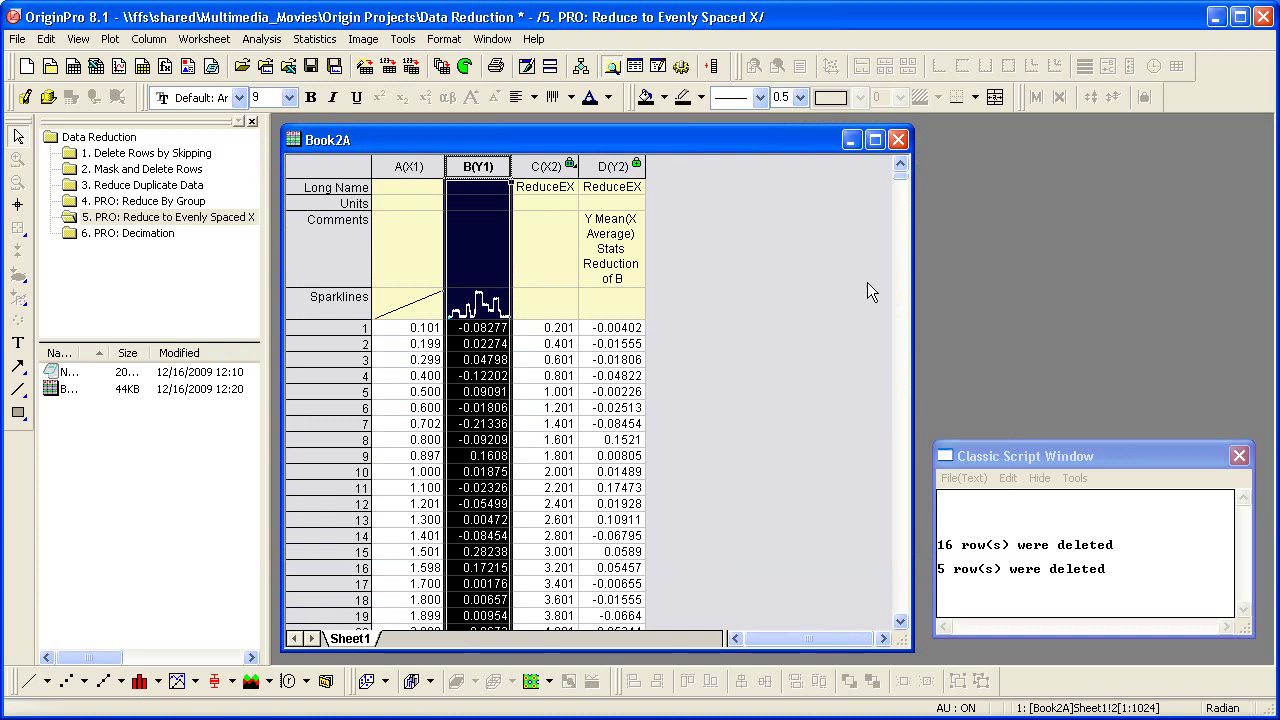
- Scroll down the Book2A results and switch to the 6. PRO: Decimation folder
left_click_drag(898, 174, 873, 387)
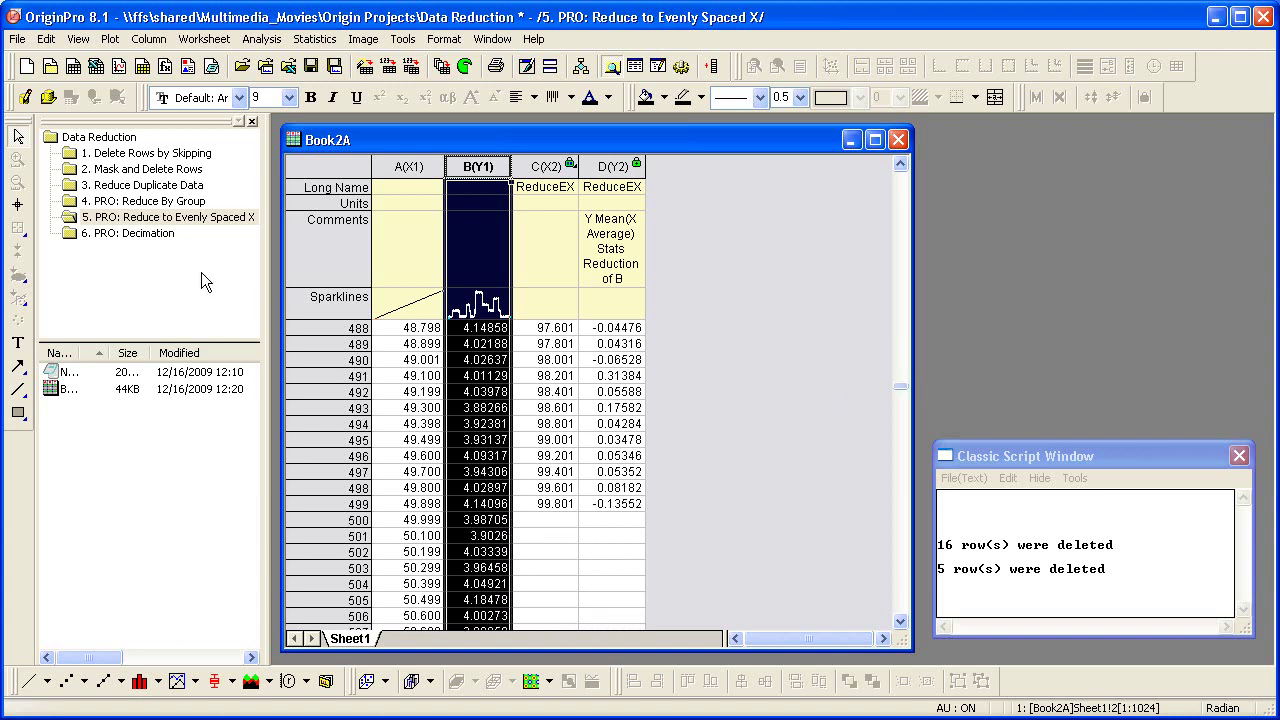
left_click(157, 237)
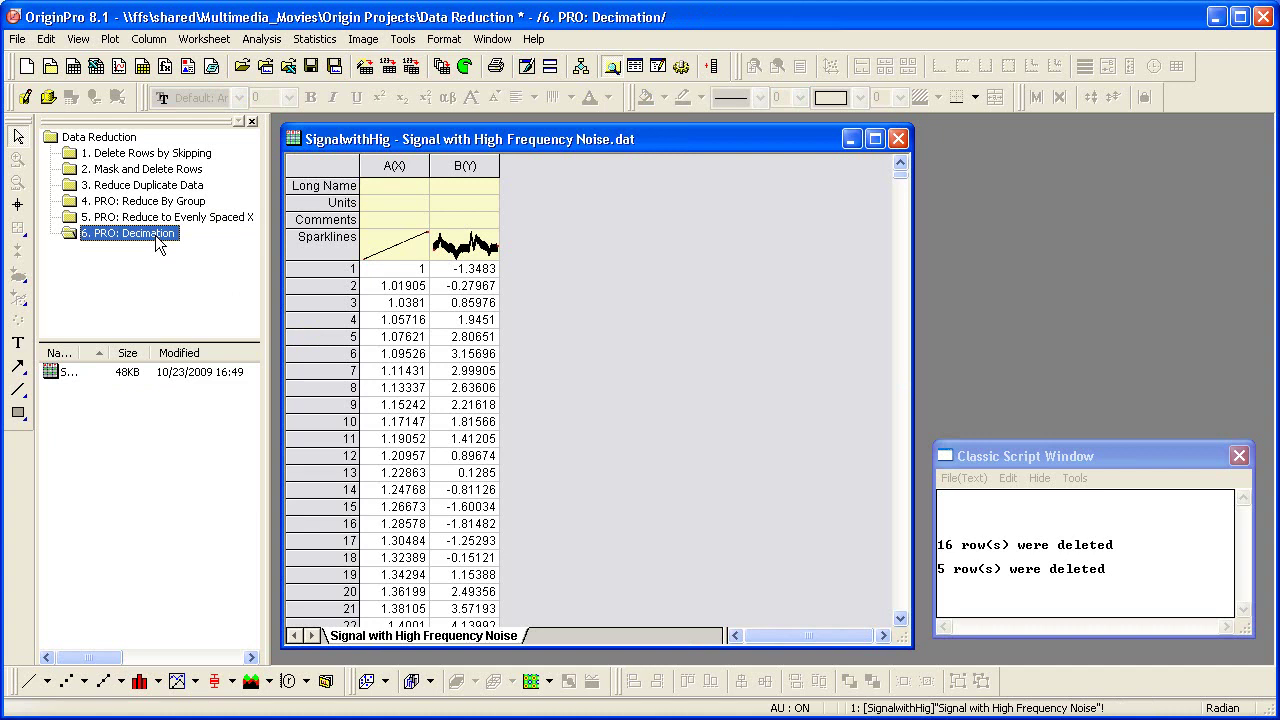
- Select column B(Y) and go to Analysis > Signal Processing > Decimation
left_click(464, 166)
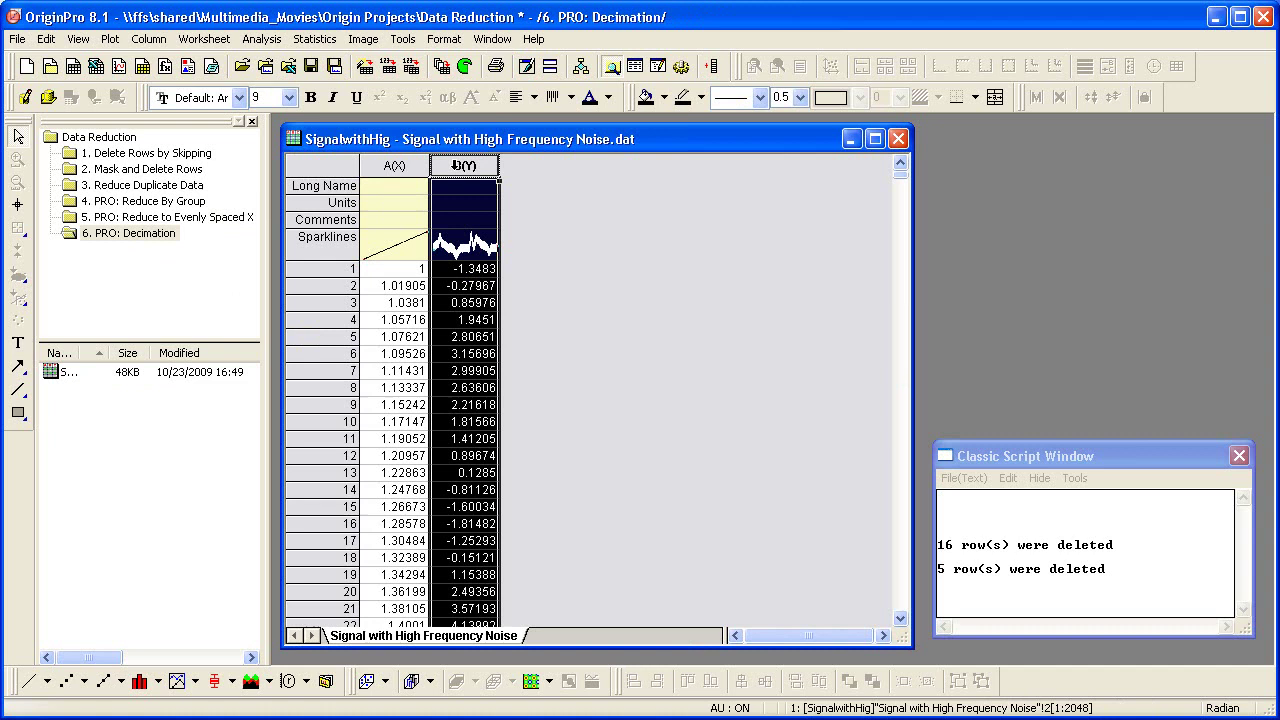
left_click(265, 40)
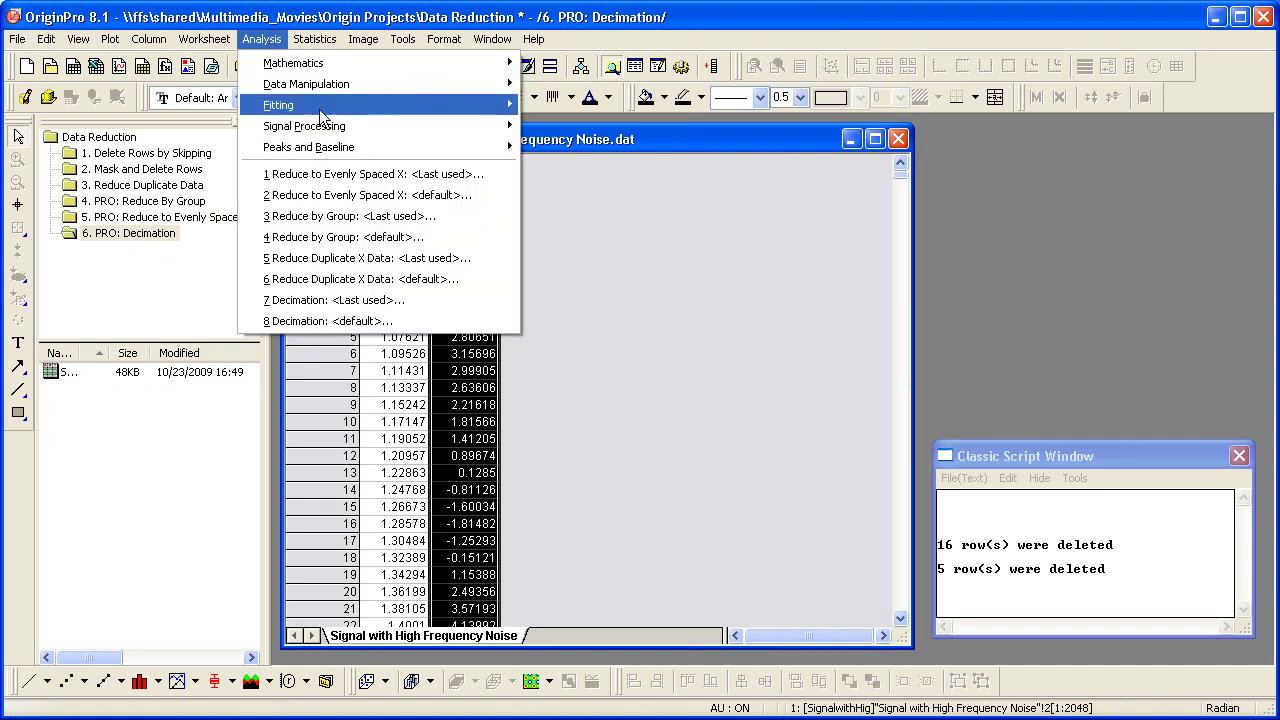
mouse_move(400, 128)
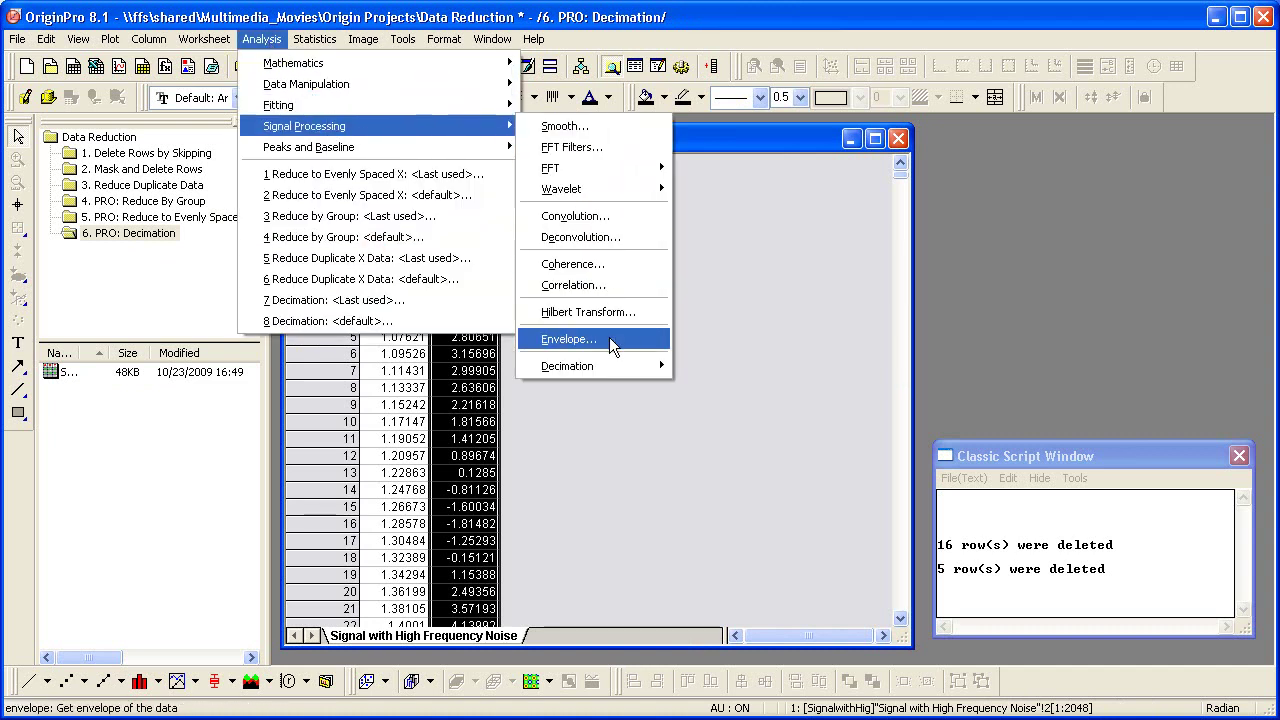
mouse_move(620, 370)
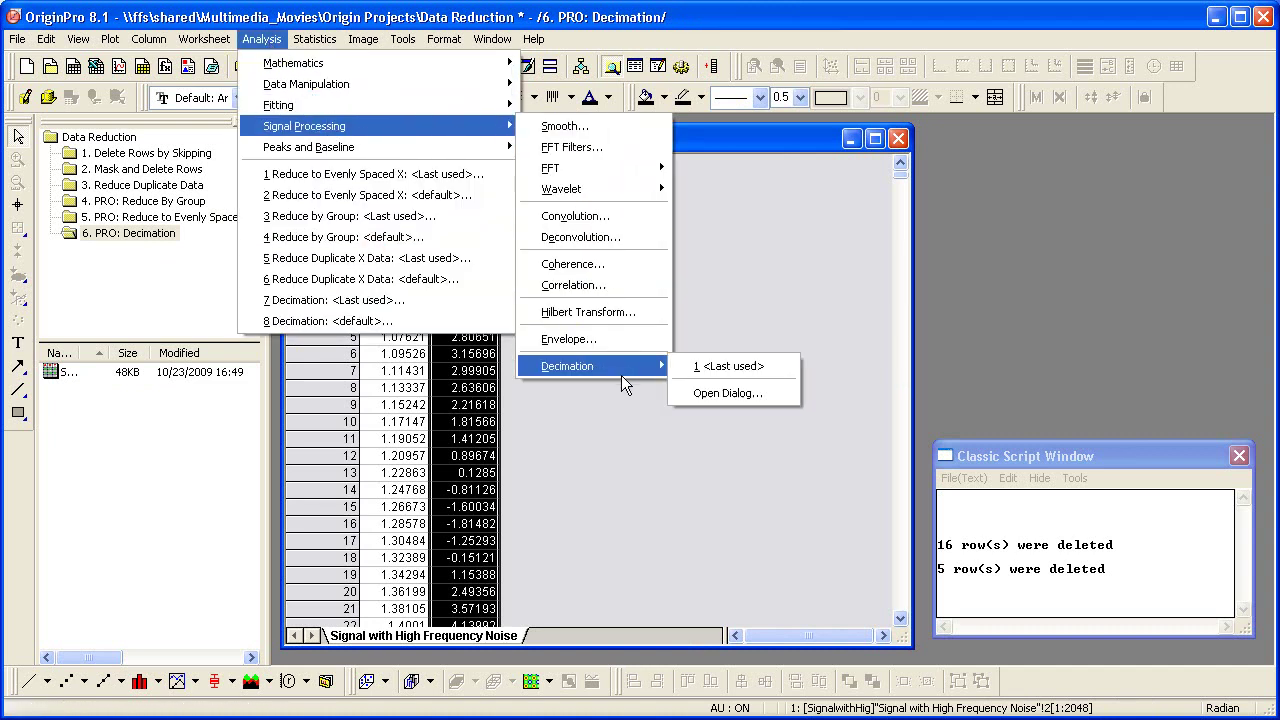
- In the Decimation dialog, turn on Auto Preview and choose the Moving Average Filter
left_click(703, 394)
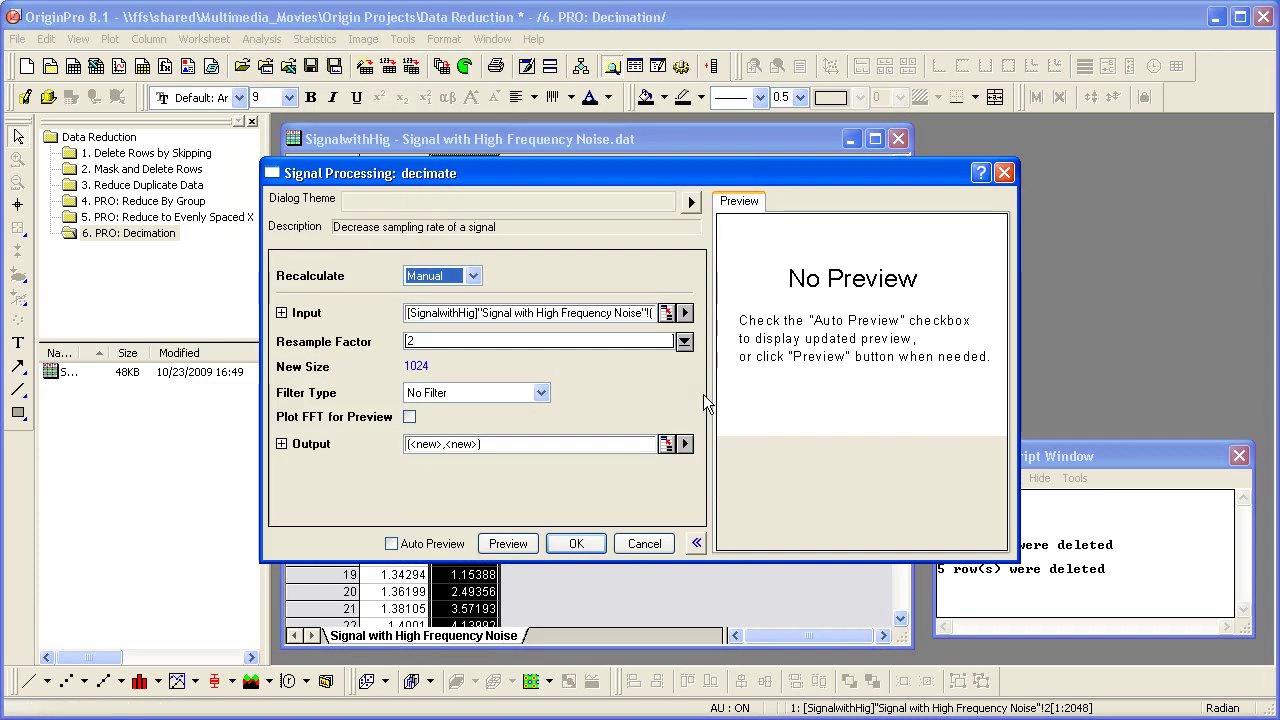
left_click(391, 543)
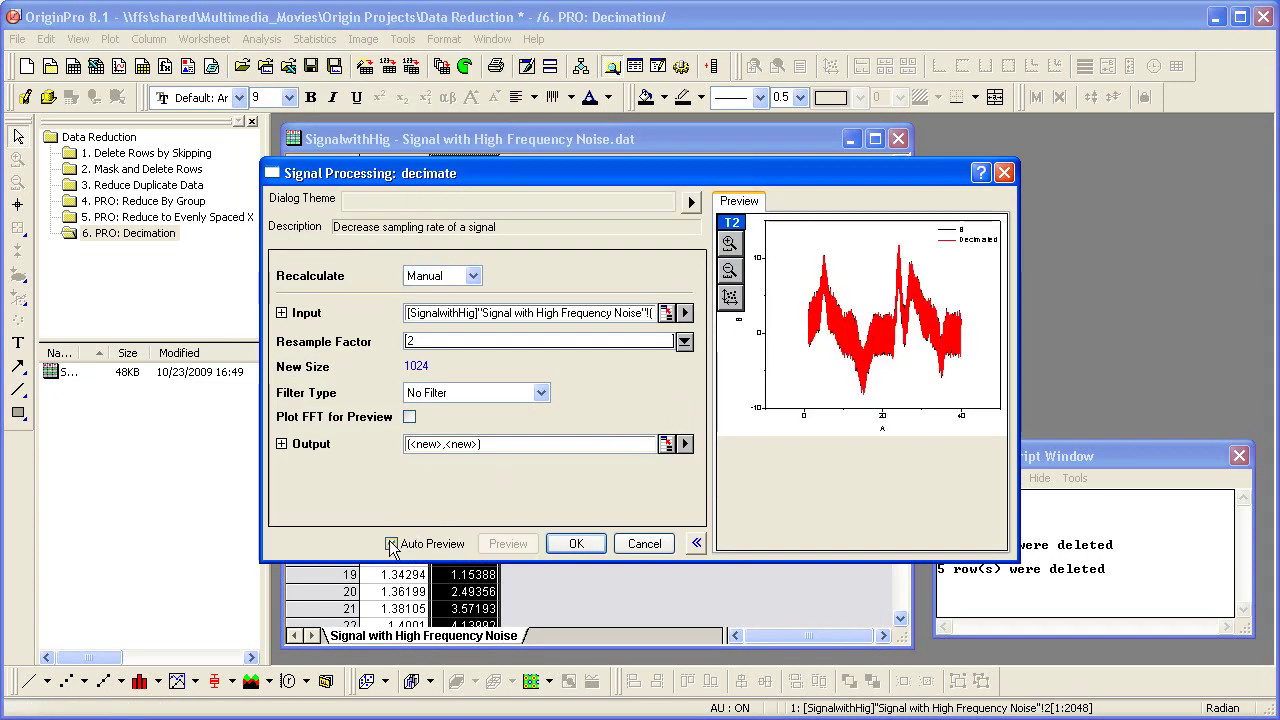
left_click(541, 393)
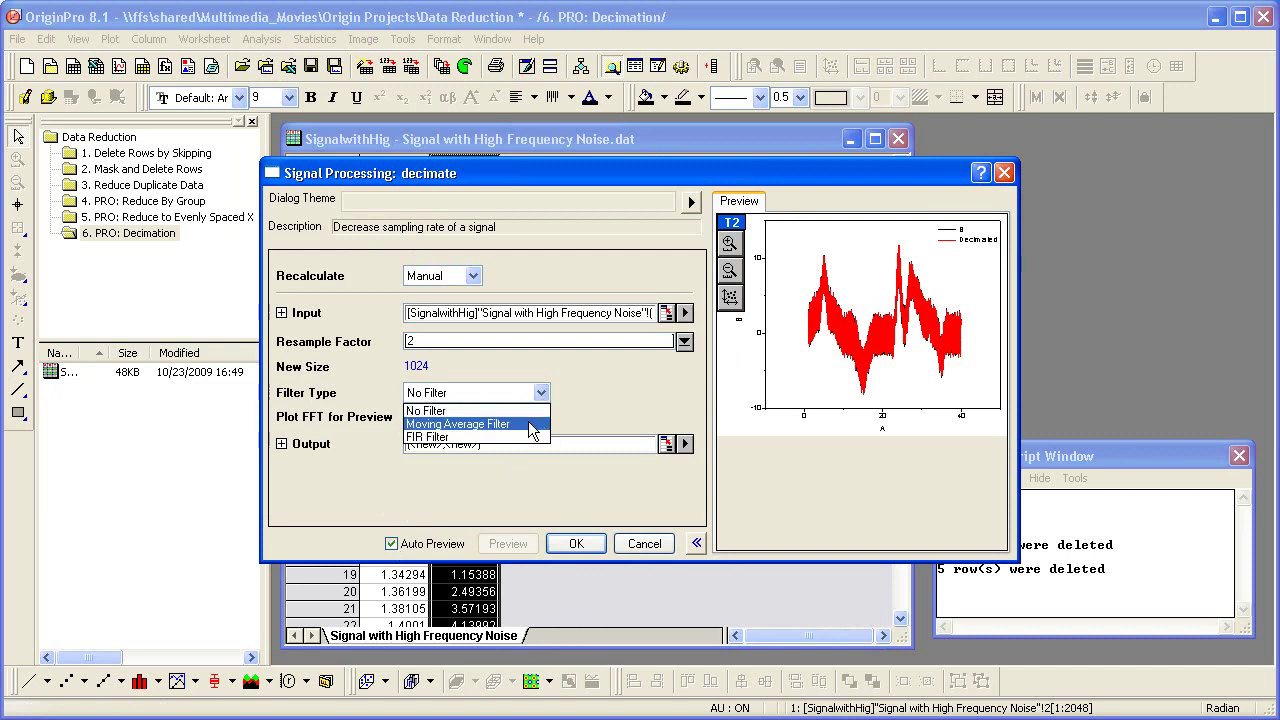
left_click(531, 424)
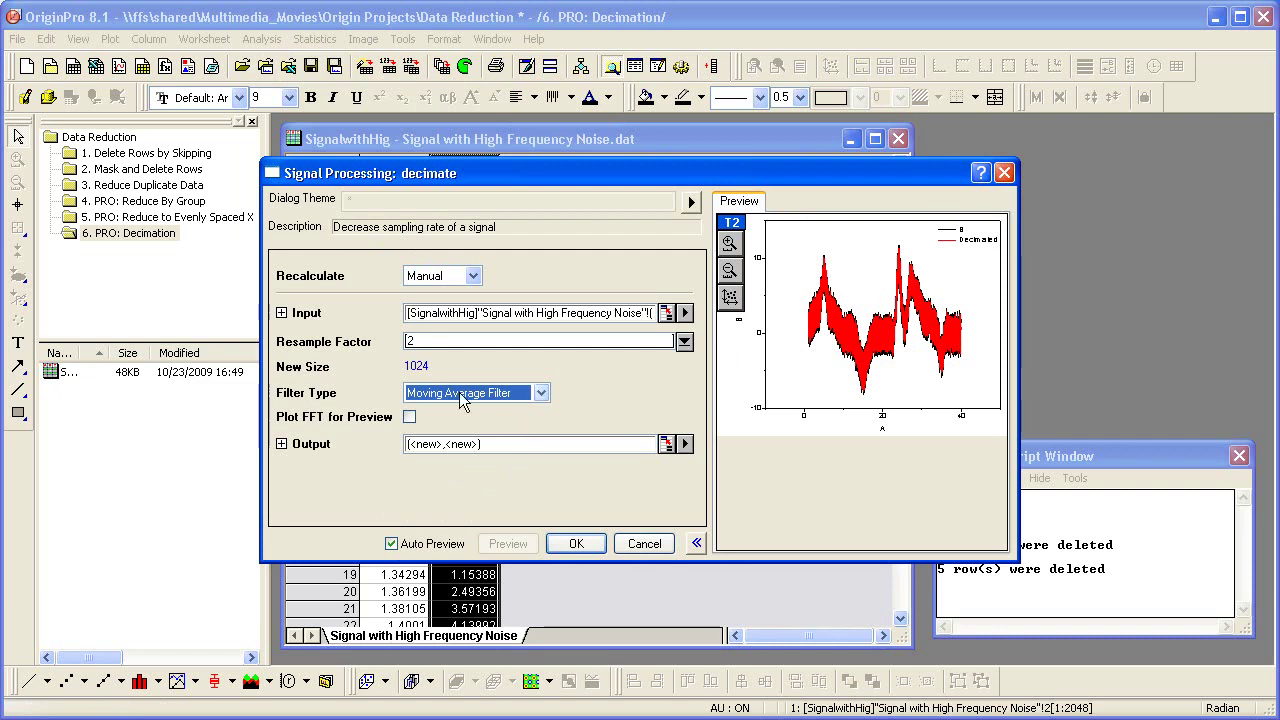
- Preview resample factors 5 and 10, then run the decimation at factor 15
double_click(411, 341)
type("5")
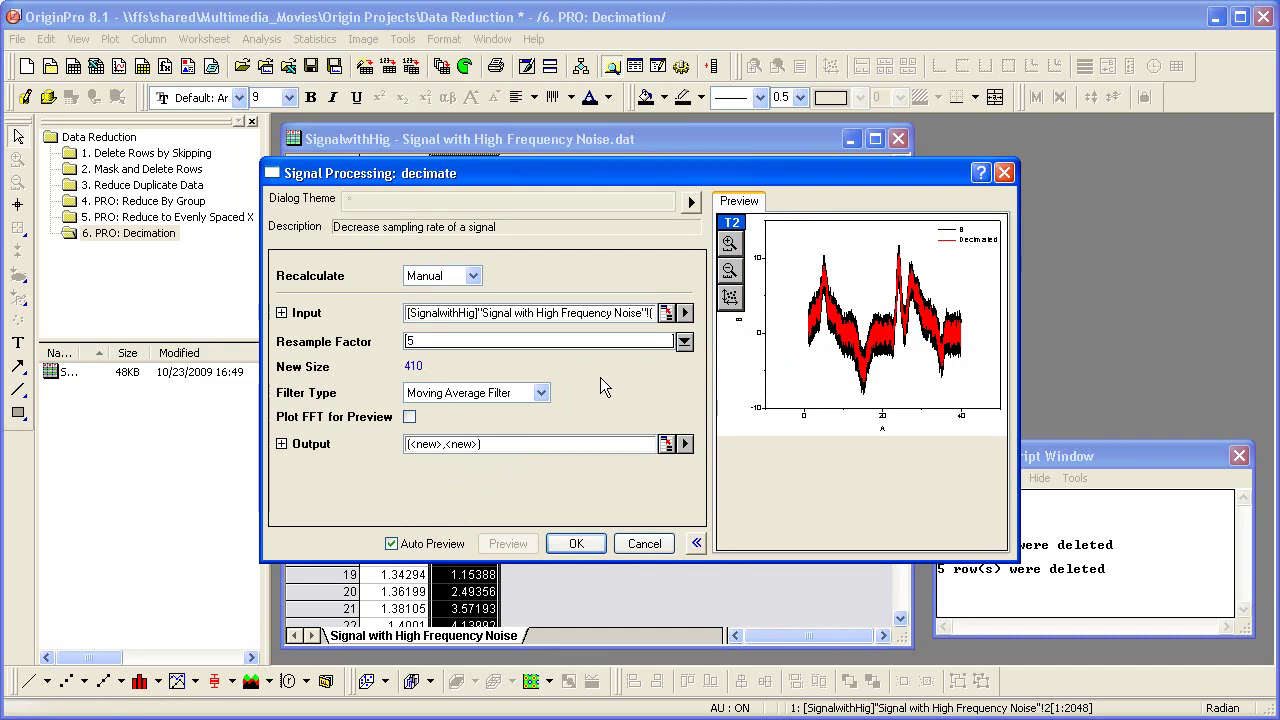
double_click(406, 341)
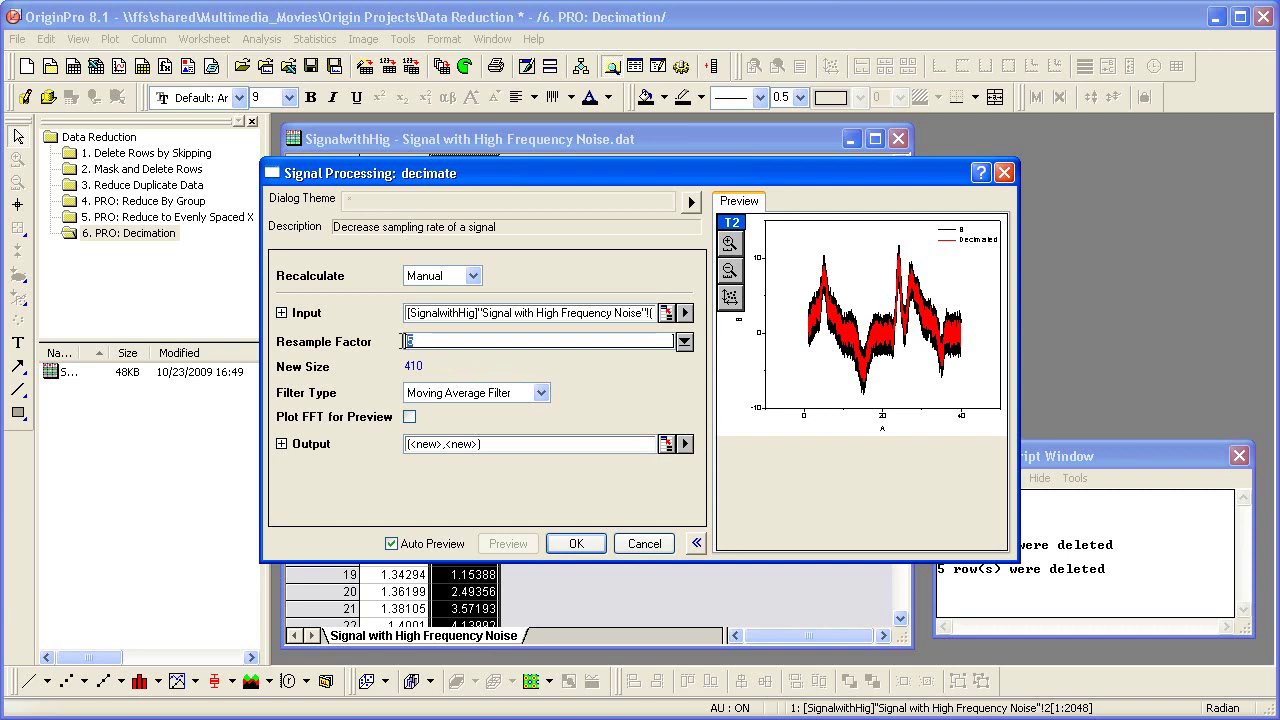
type("10")
left_click(420, 341)
double_click(422, 341)
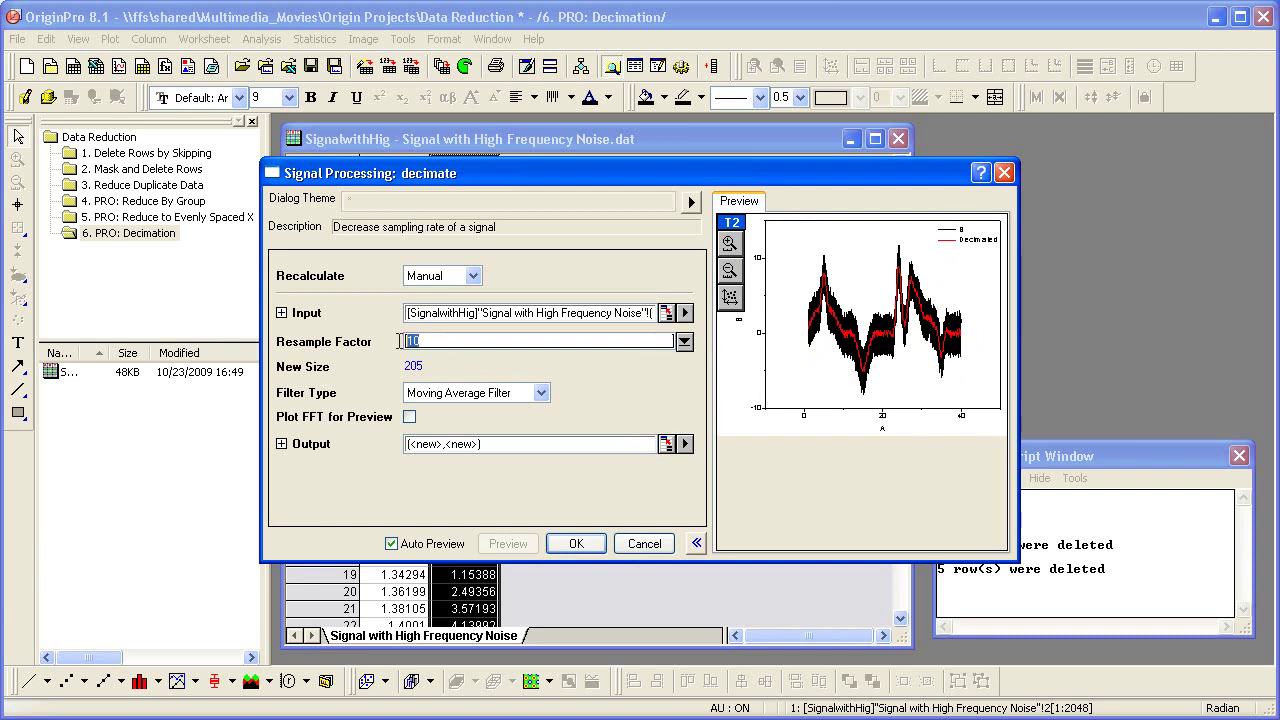
type("15")
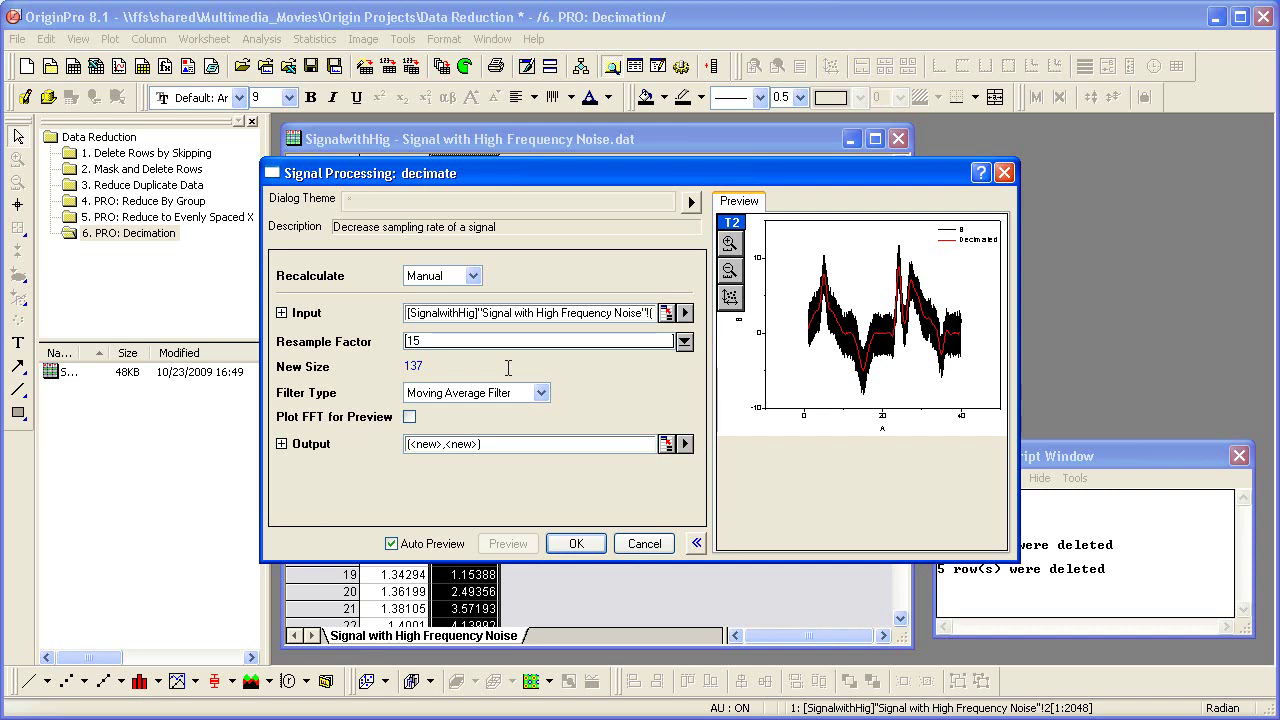
left_click(586, 545)
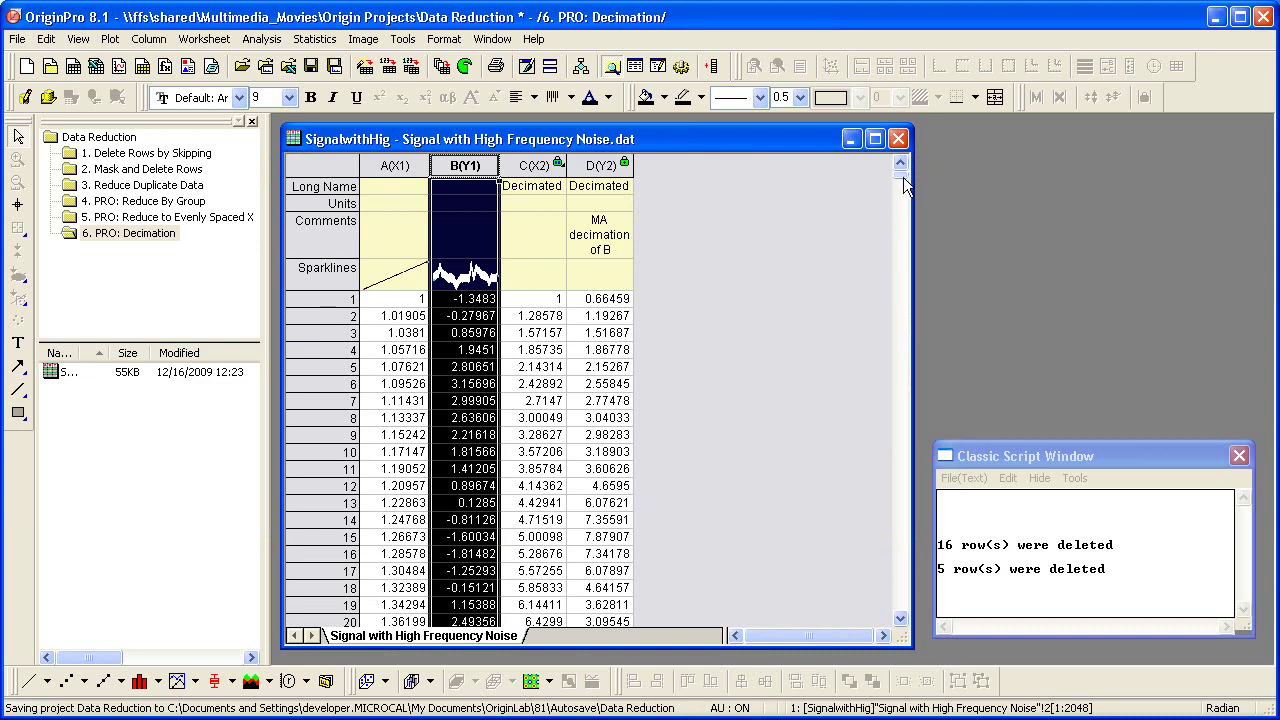
left_click_drag(903, 177, 903, 204)
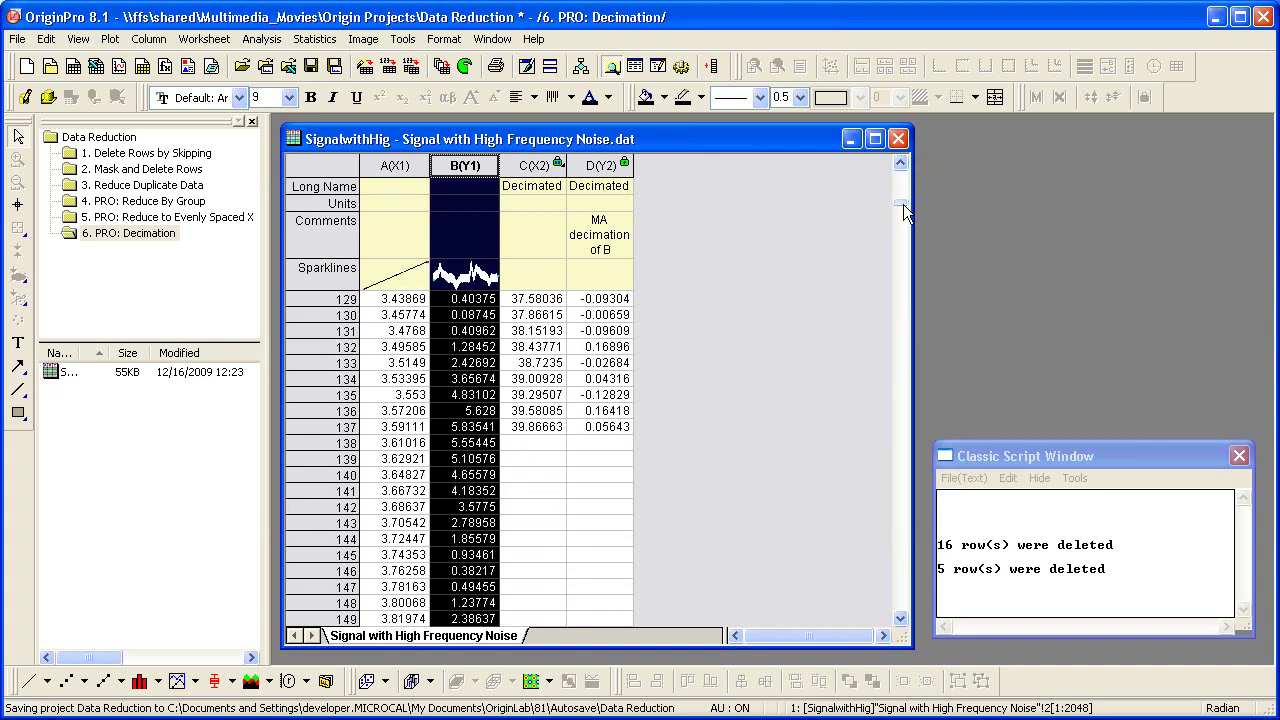